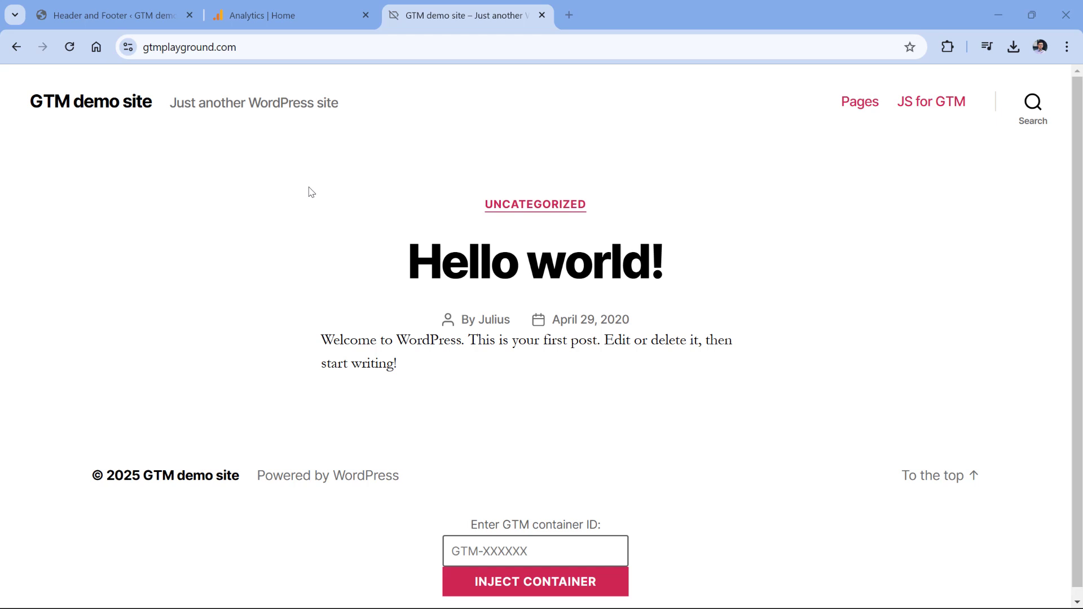
- View the demo site's page source and search it for 'gtag'
right_click(305, 154)
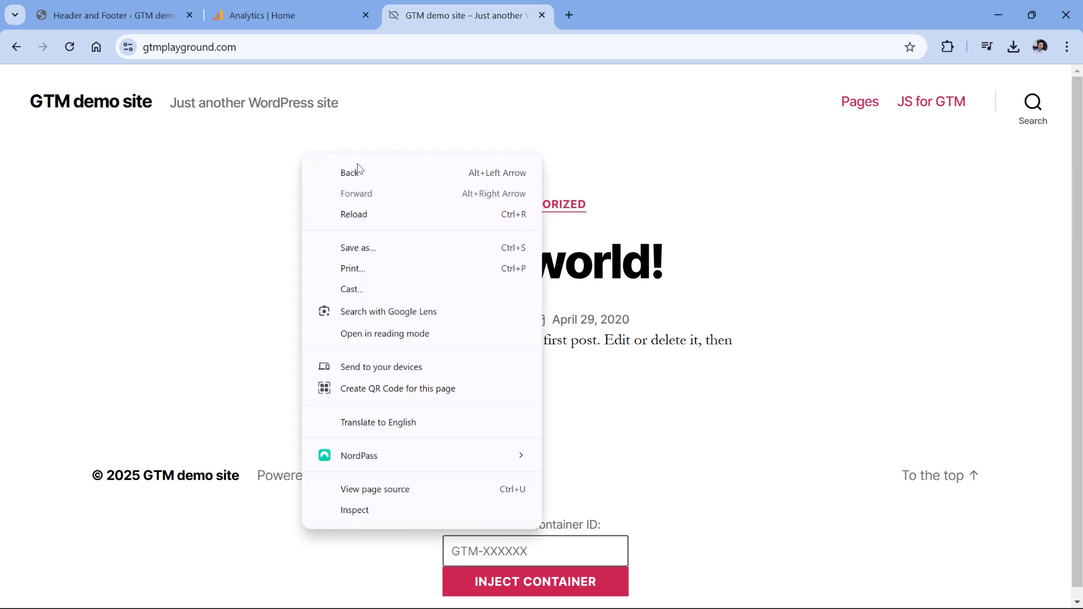
left_click(375, 490)
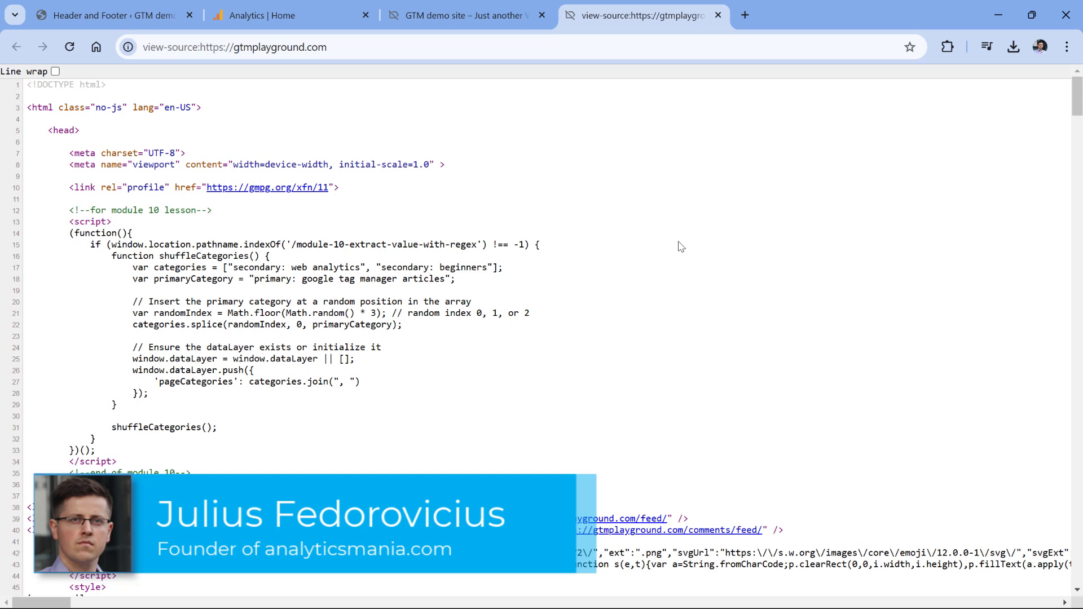
key("ctrl+f")
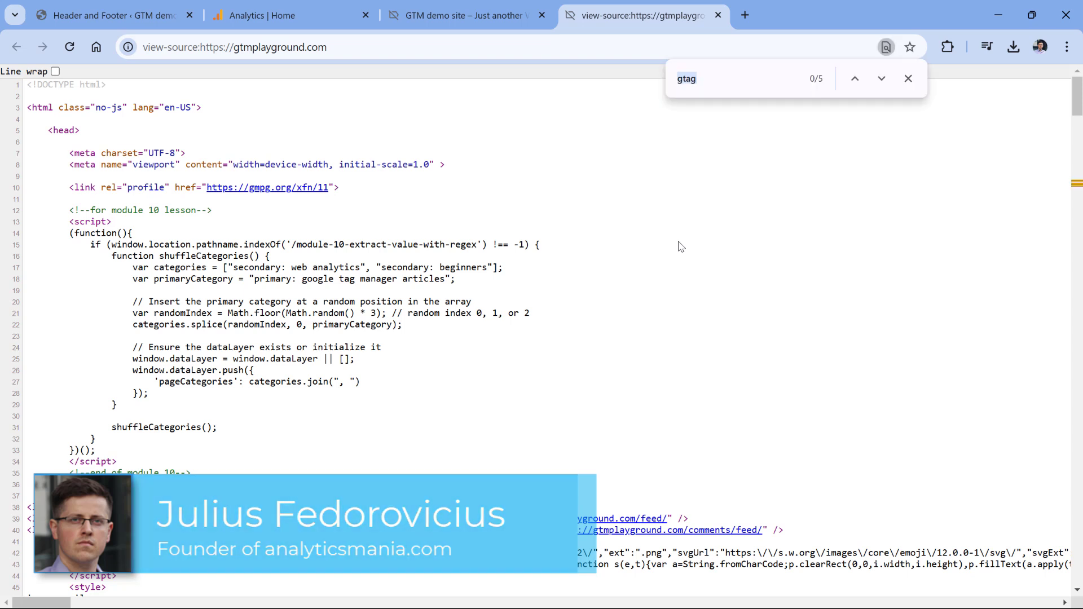
key("Return")
- Highlight the Google tag script block and its measurement ID G-VSW03W7WS4
left_click_drag(83, 465, 26, 328)
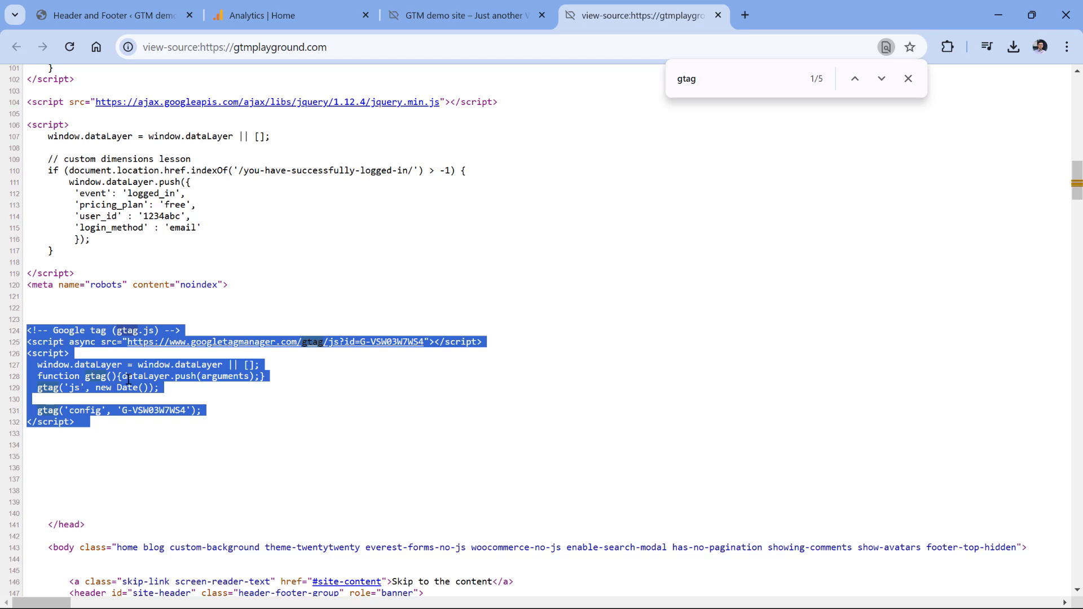
left_click(372, 247)
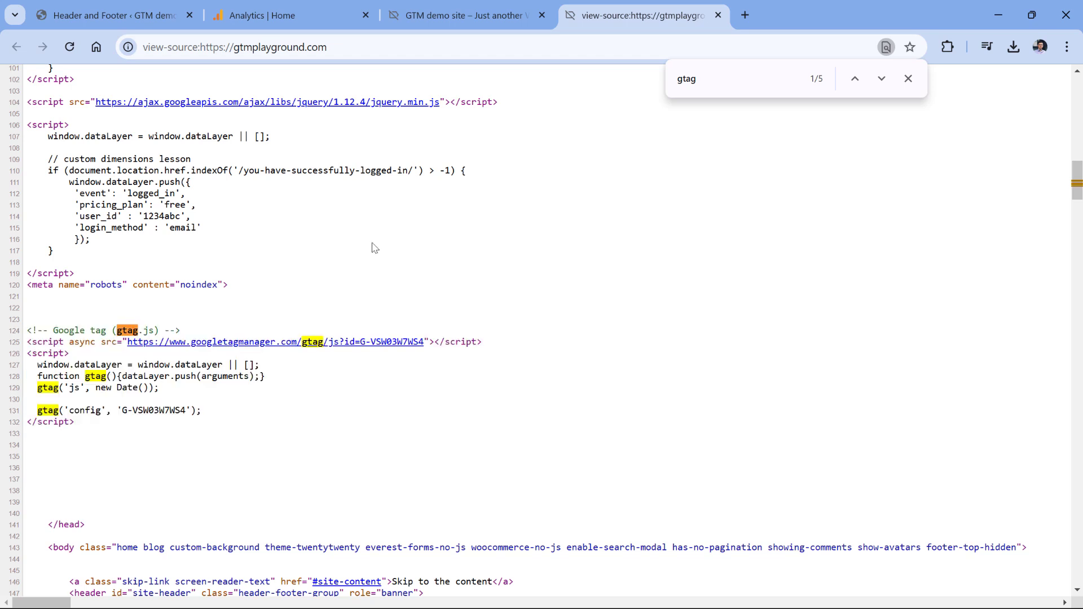
left_click_drag(122, 410, 188, 410)
- In Google Analytics Admin, open the GTM Sandbox website web stream details
left_click(287, 15)
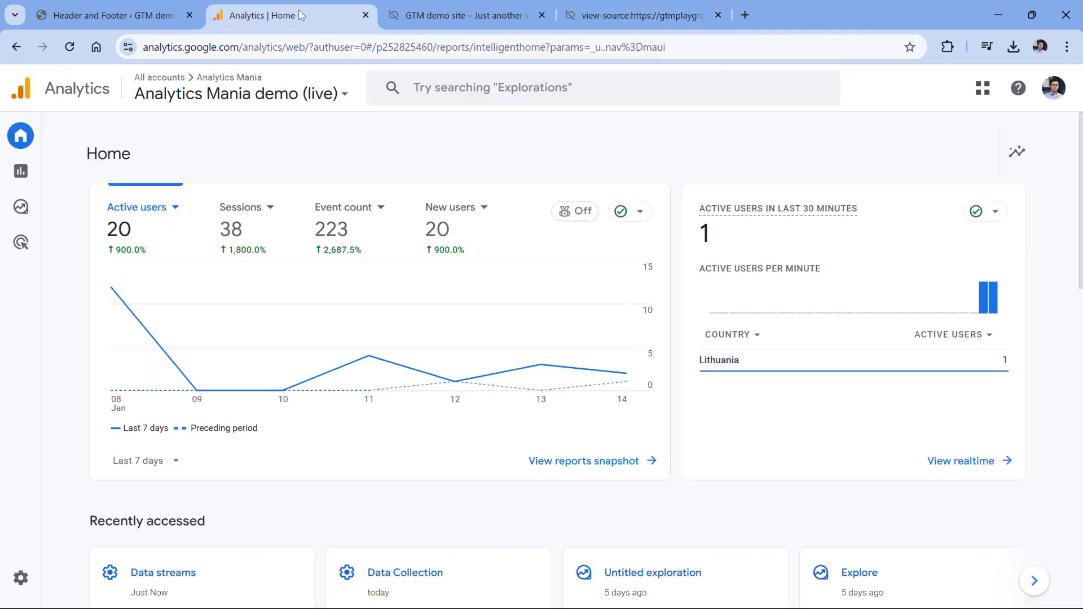
left_click(46, 577)
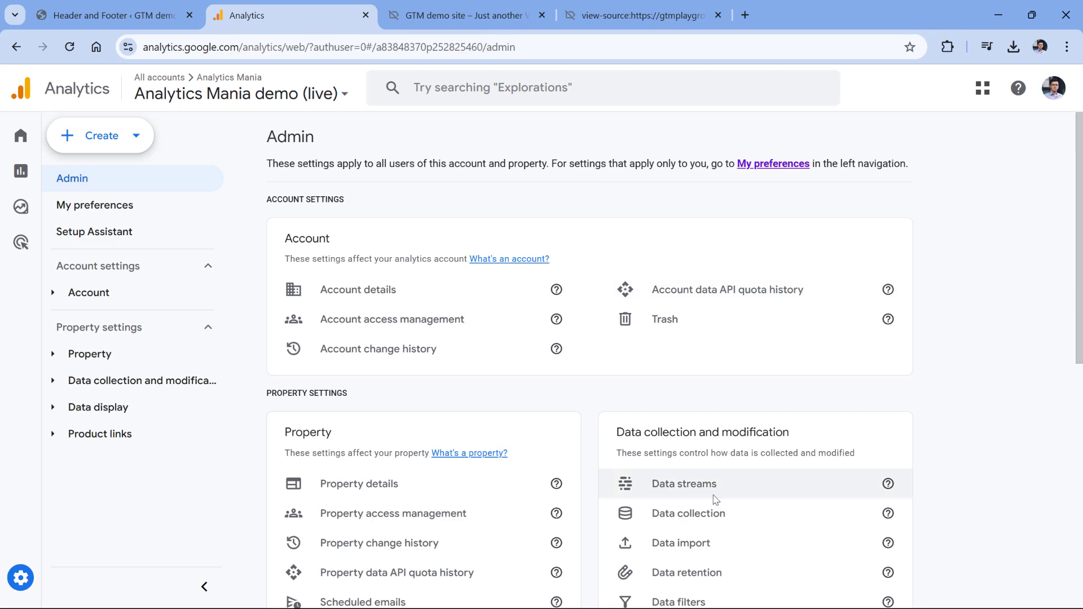
left_click(659, 483)
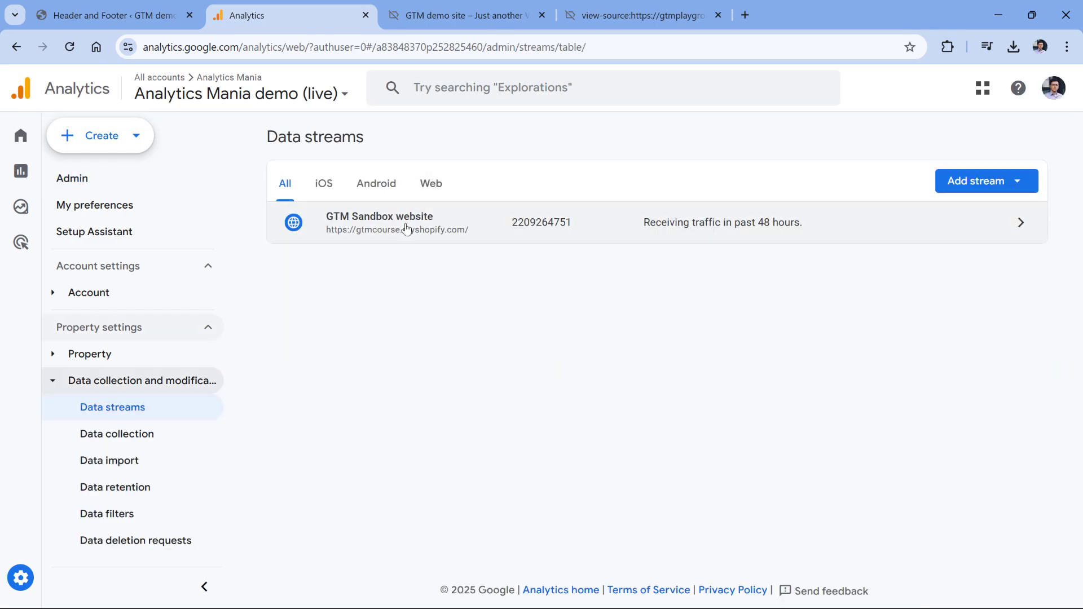
left_click(406, 228)
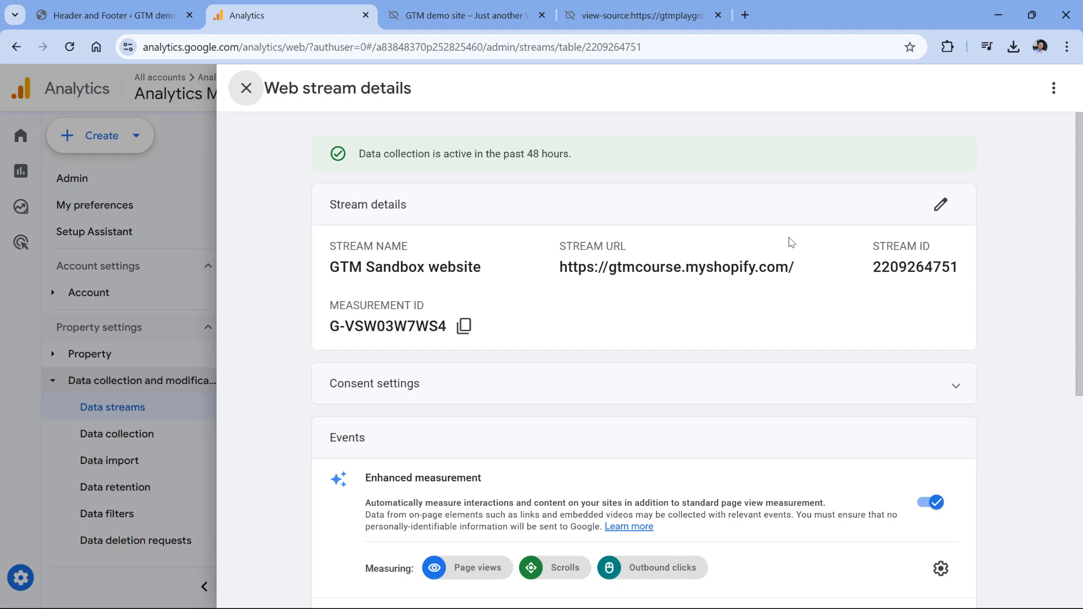
- Copy the measurement ID G-VSW03W7WS4 and return to the page source
left_click(464, 325)
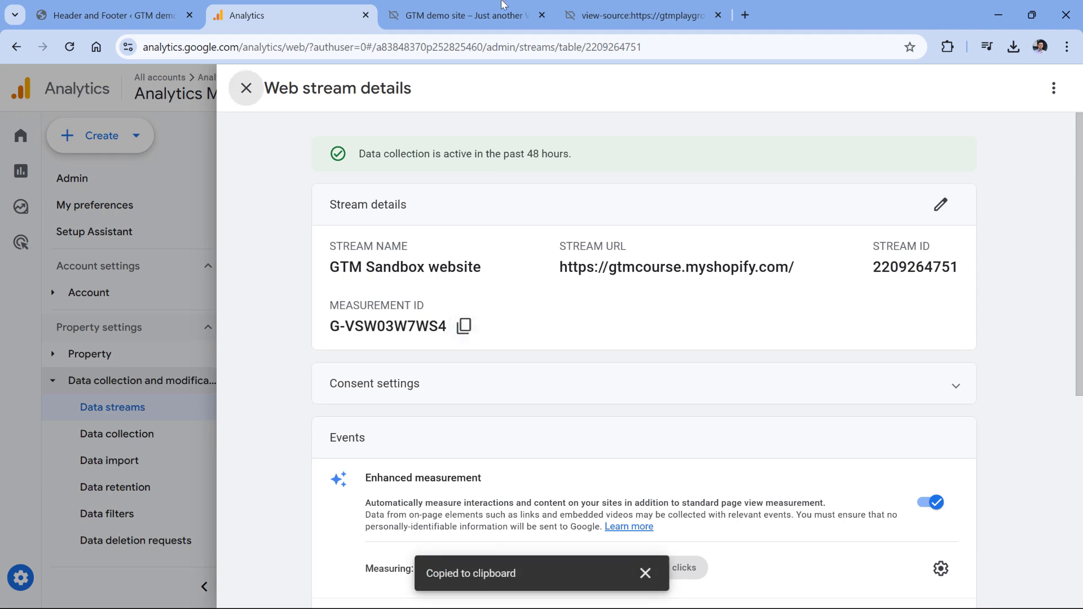
left_click(600, 17)
- Find the pasted measurement ID in the source and highlight the matching Google tag block
key("ctrl+a")
key("ctrl+v")
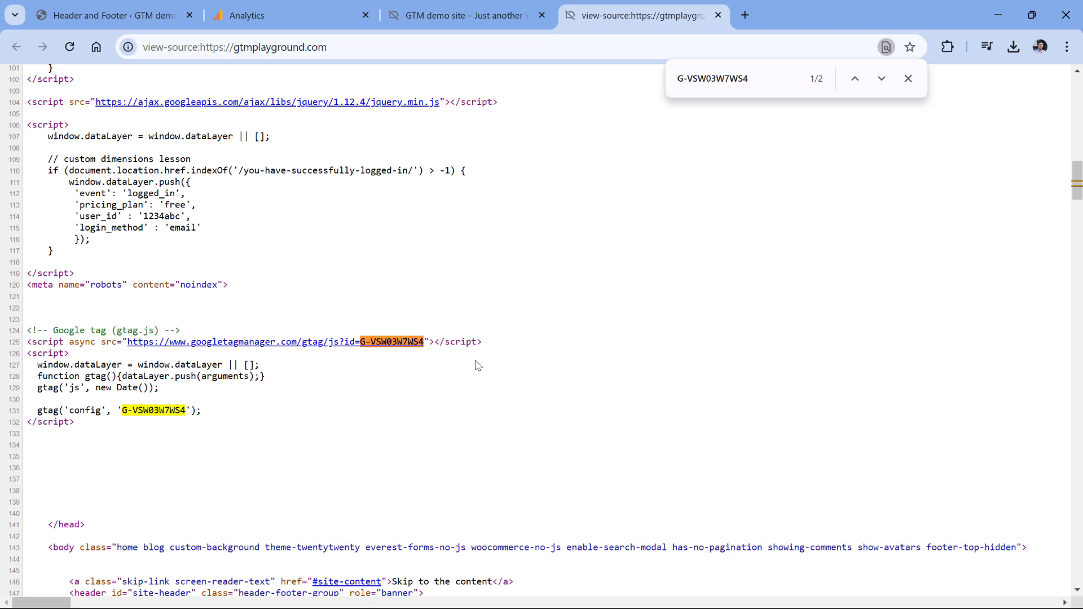
left_click_drag(94, 430, 29, 320)
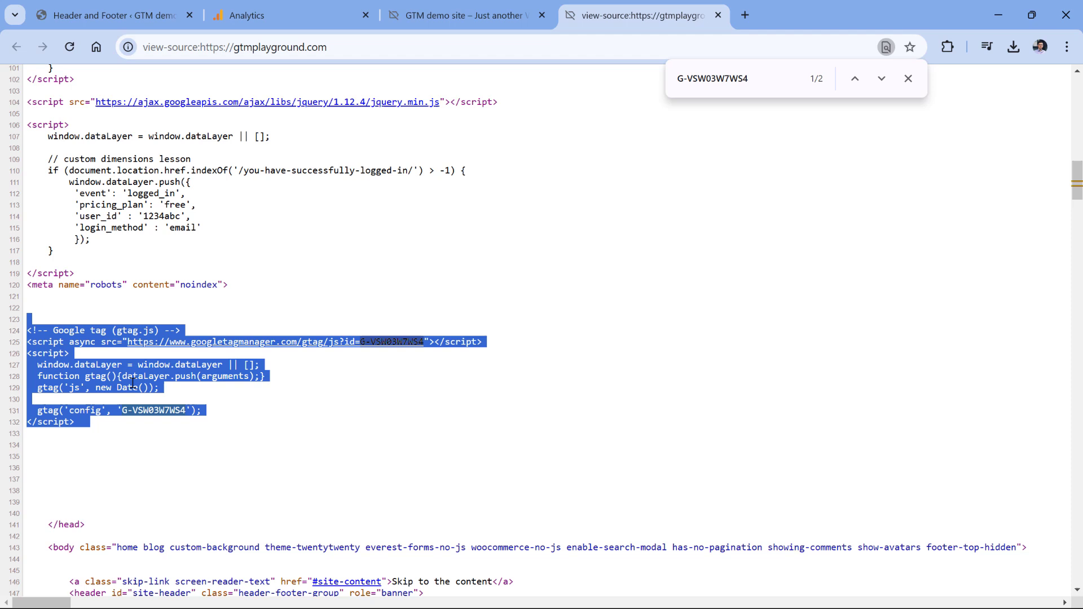
left_click(406, 393)
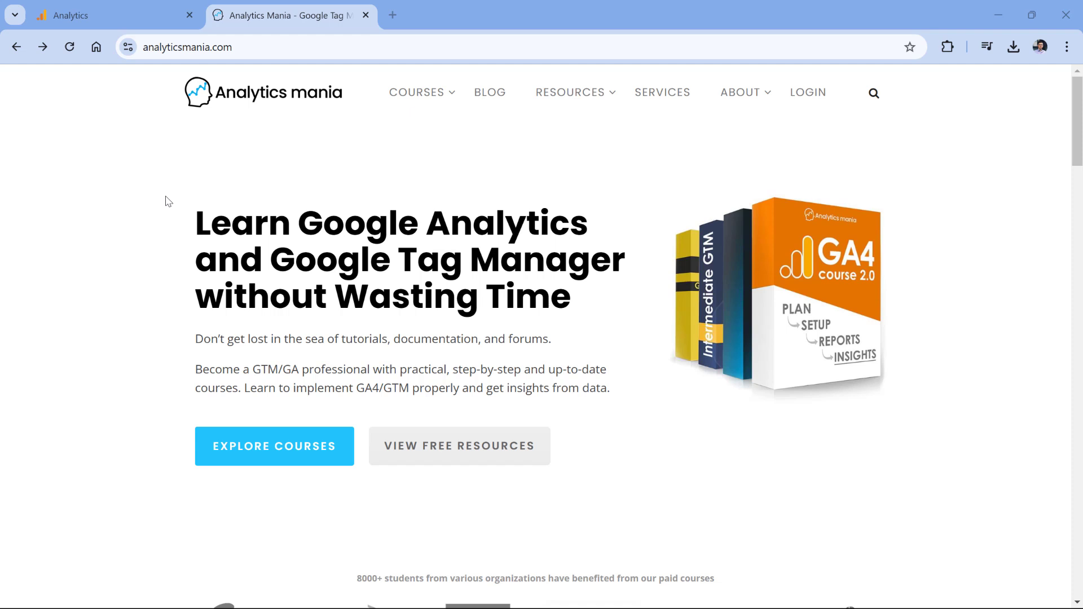
- Search analyticsmania.com's page source for 'gtag', then return to the homepage
right_click(167, 200)
left_click(239, 531)
key("ctrl+f")
type("gtag")
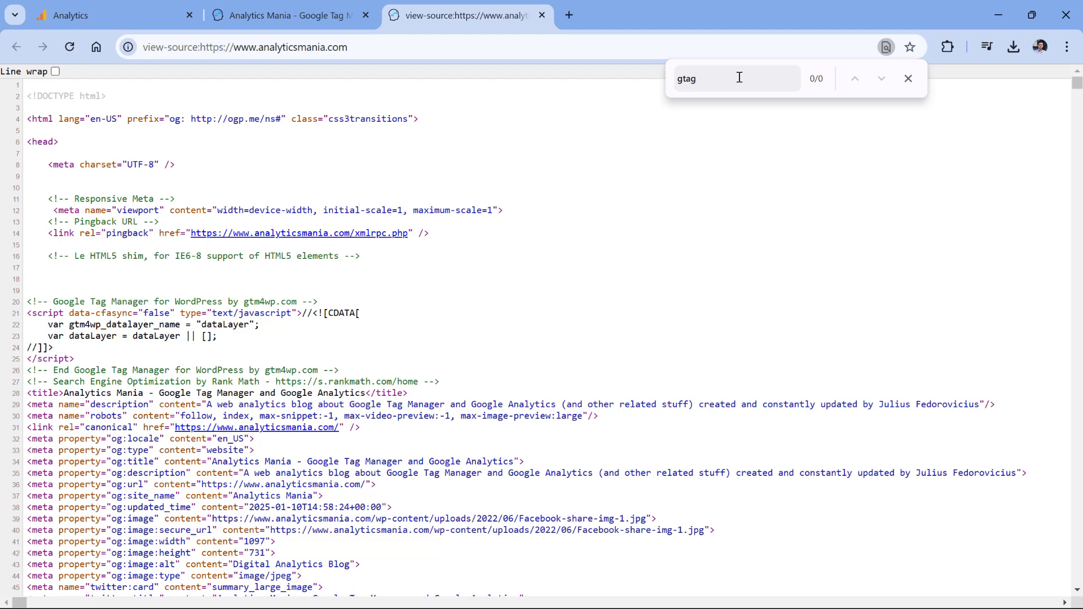
left_click(288, 15)
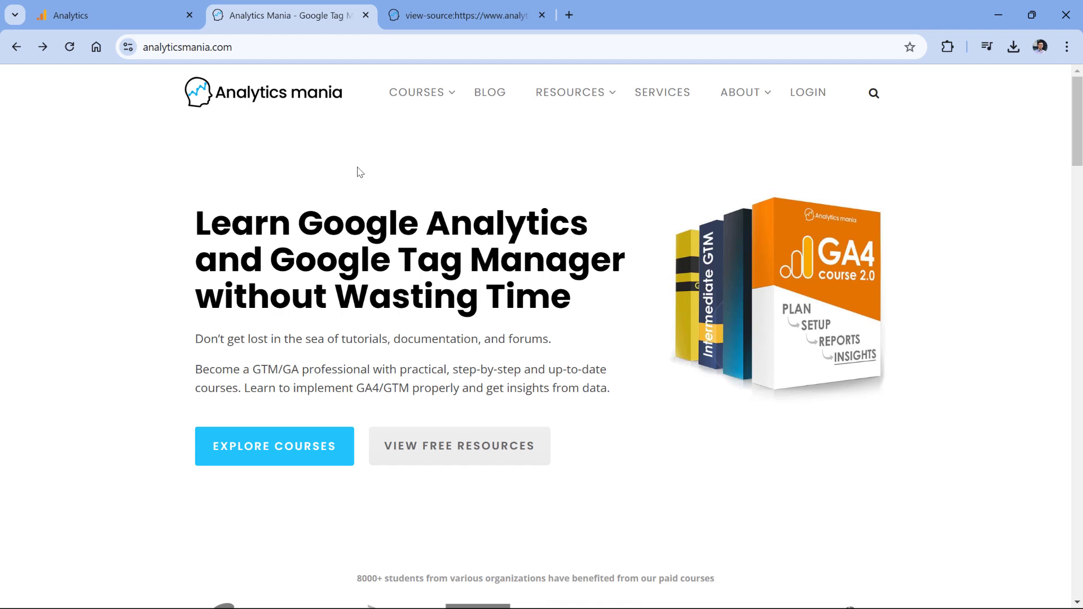
- Open DevTools Sources on analyticsmania.com and start a search across all loaded files
left_click(1068, 48)
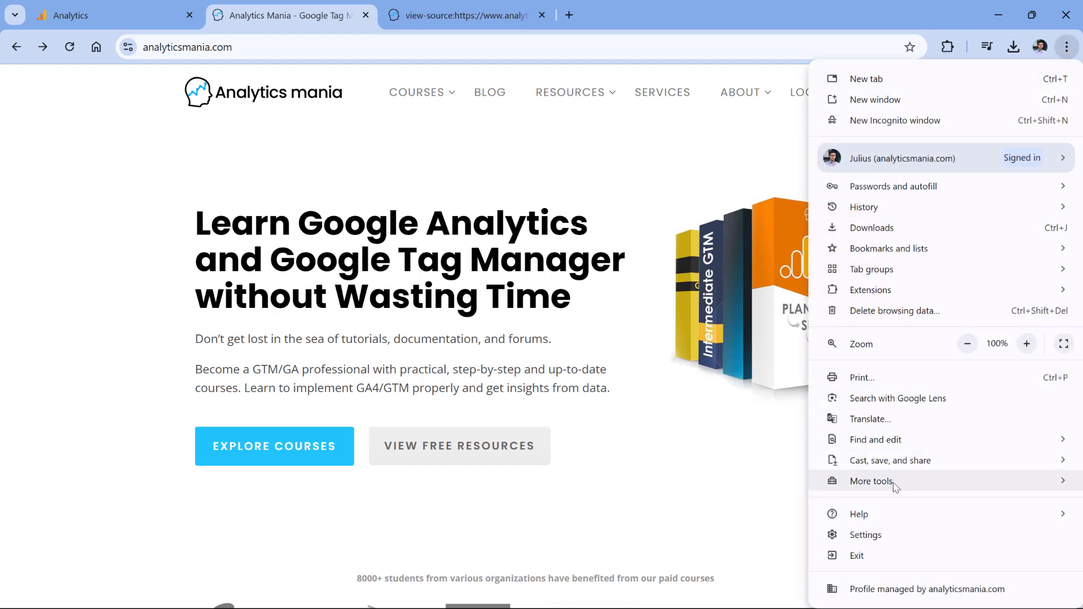
mouse_move(871, 480)
left_click(677, 596)
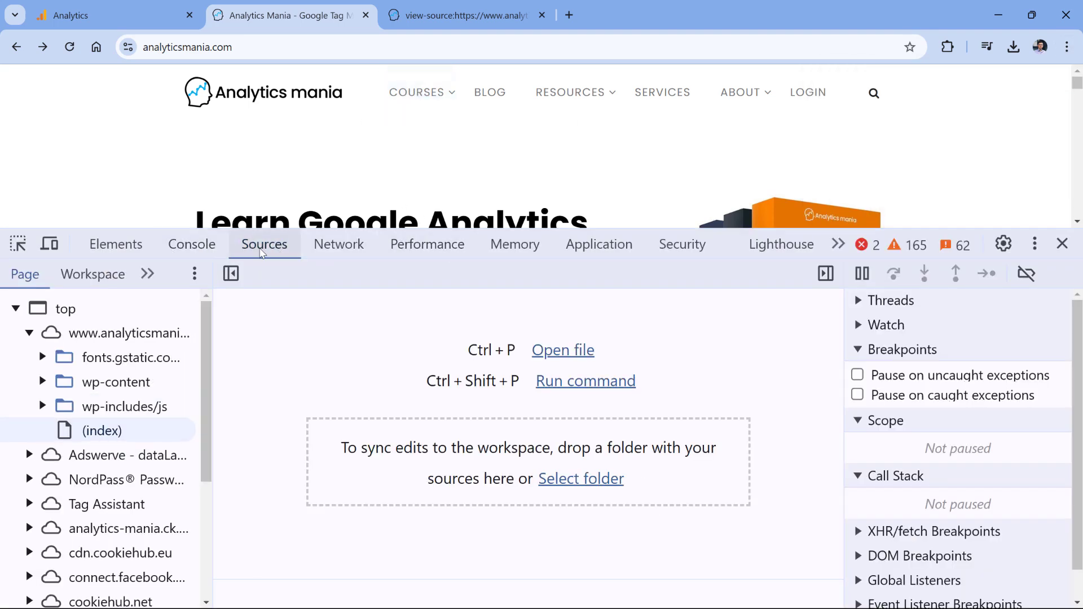
key("ctrl+plus")
key("ctrl+minus")
key("ctrl+minus")
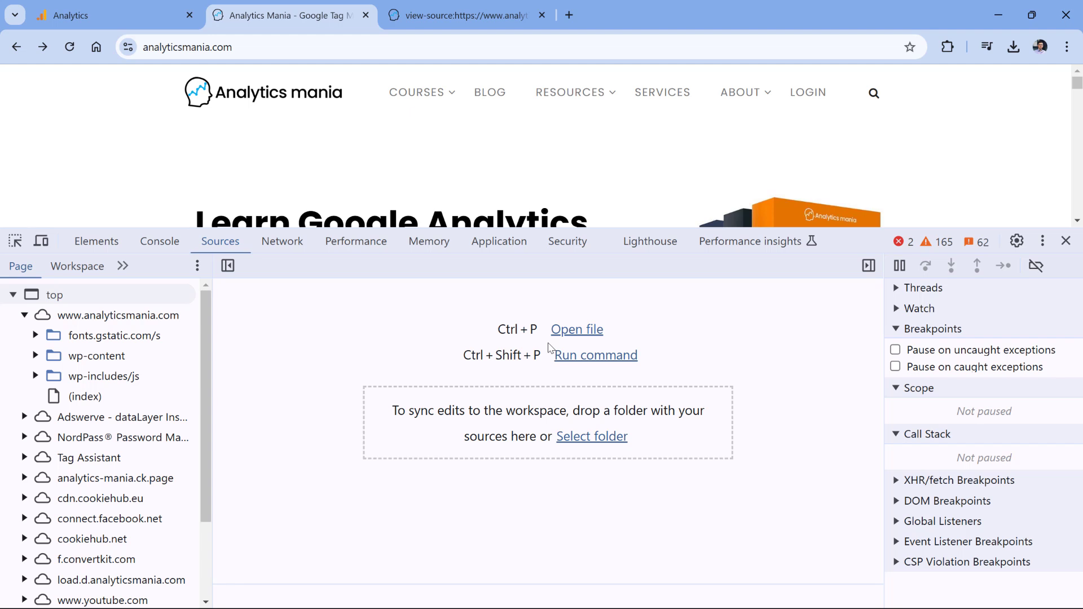
key("ctrl+shift+f")
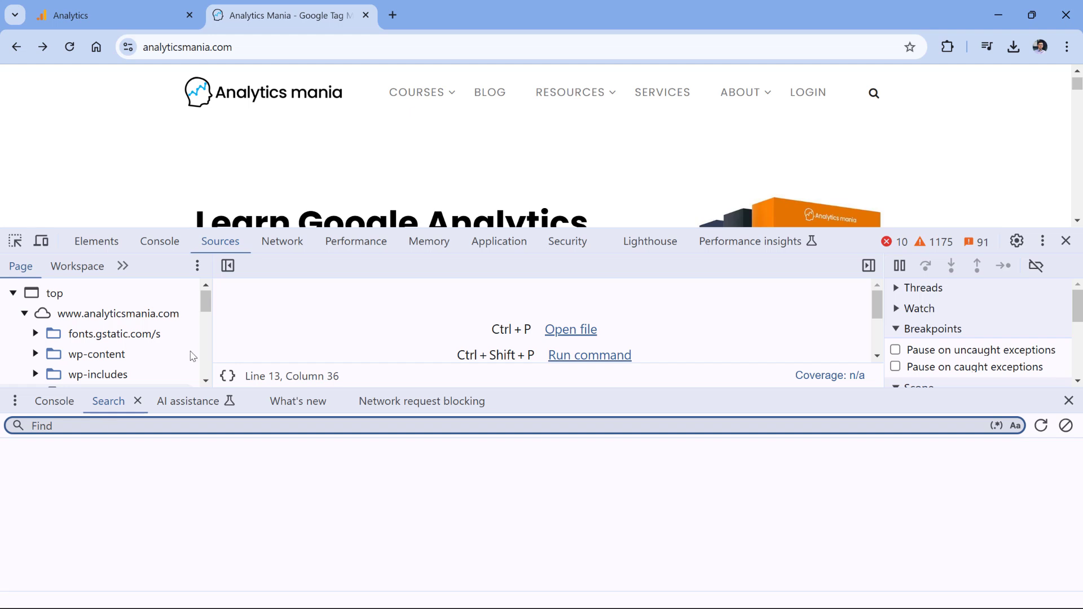
- Copy G-VSW03W7WS4 from Analytics again and search all sources for it
left_click(68, 16)
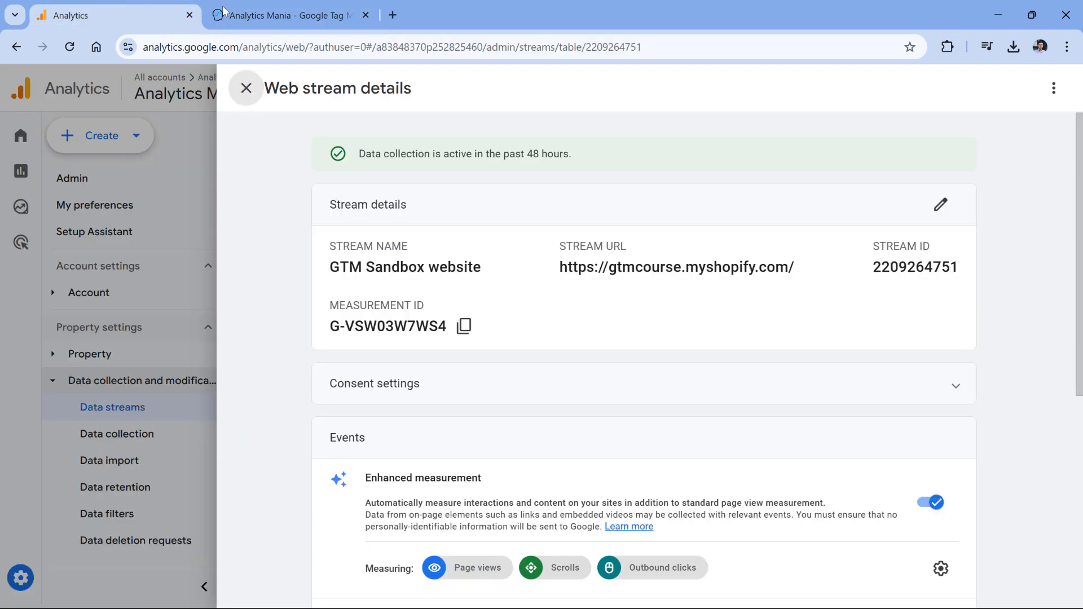
left_click(463, 327)
left_click(286, 16)
left_click(388, 422)
key("ctrl+v")
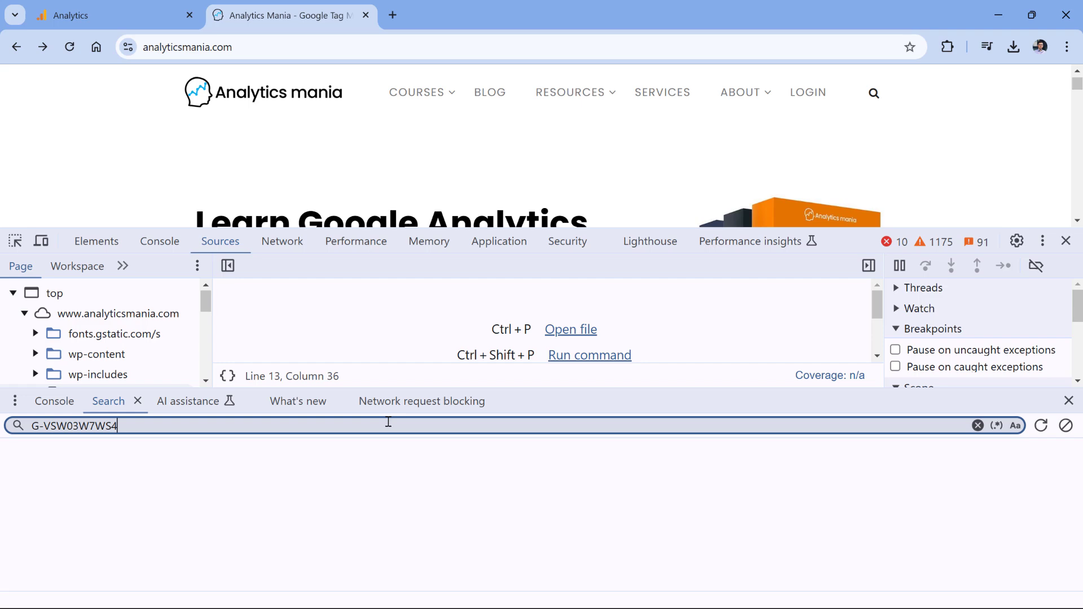
key("Return")
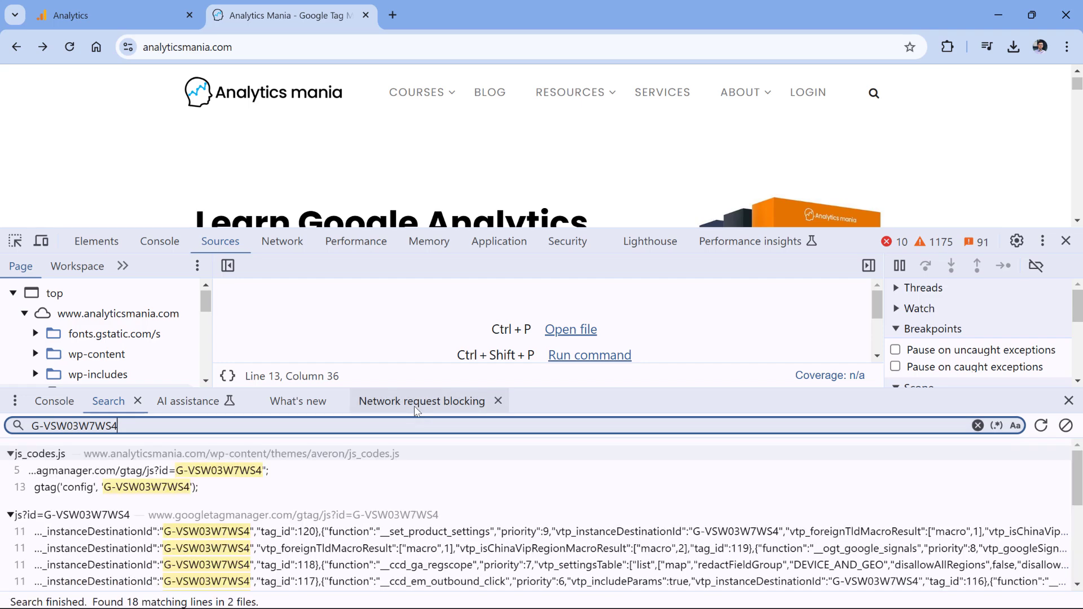
scroll(230, 484, "down", 3)
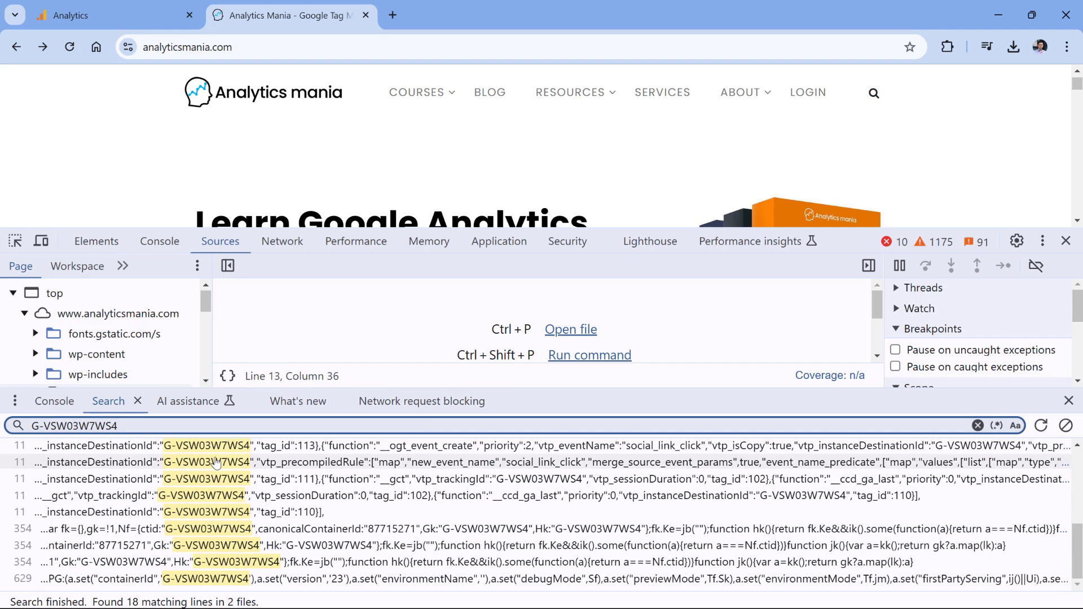
scroll(213, 478, "up", 3)
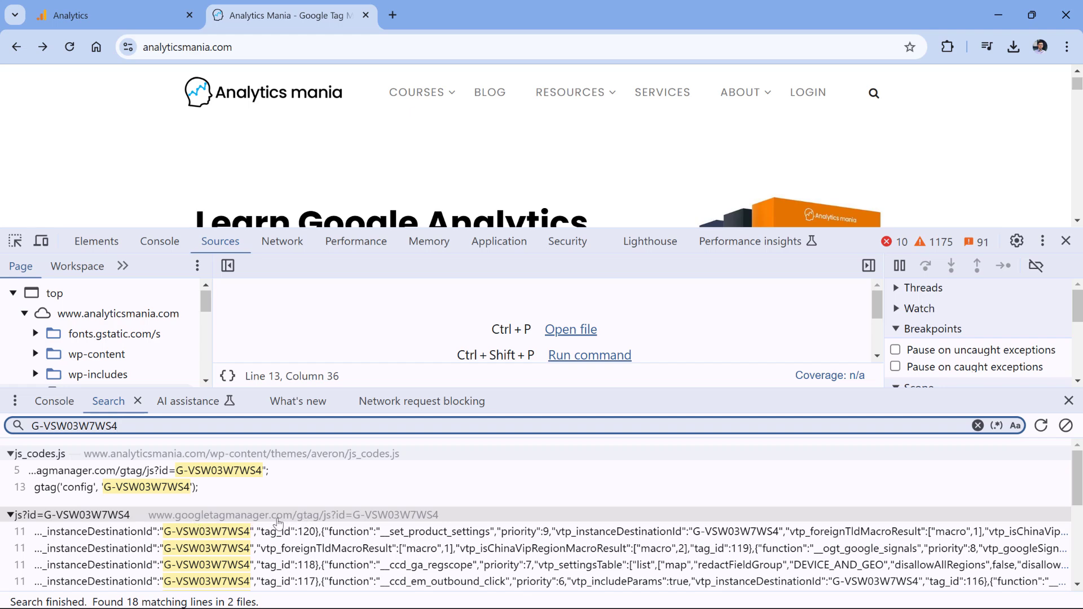
scroll(269, 490, "down", 1)
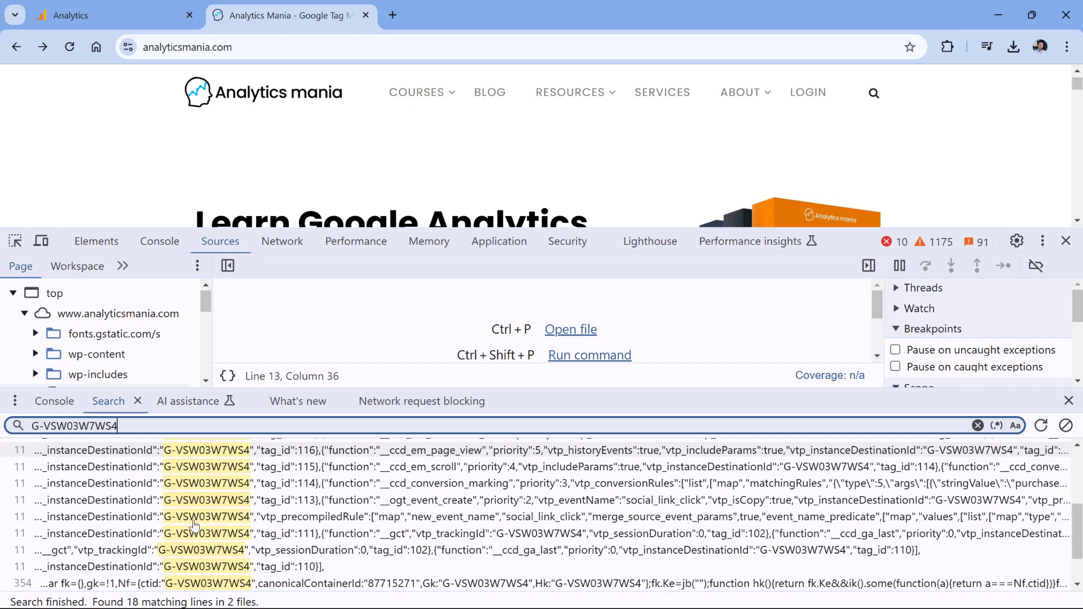
scroll(269, 491, "down", 1)
scroll(206, 522, "up", 2)
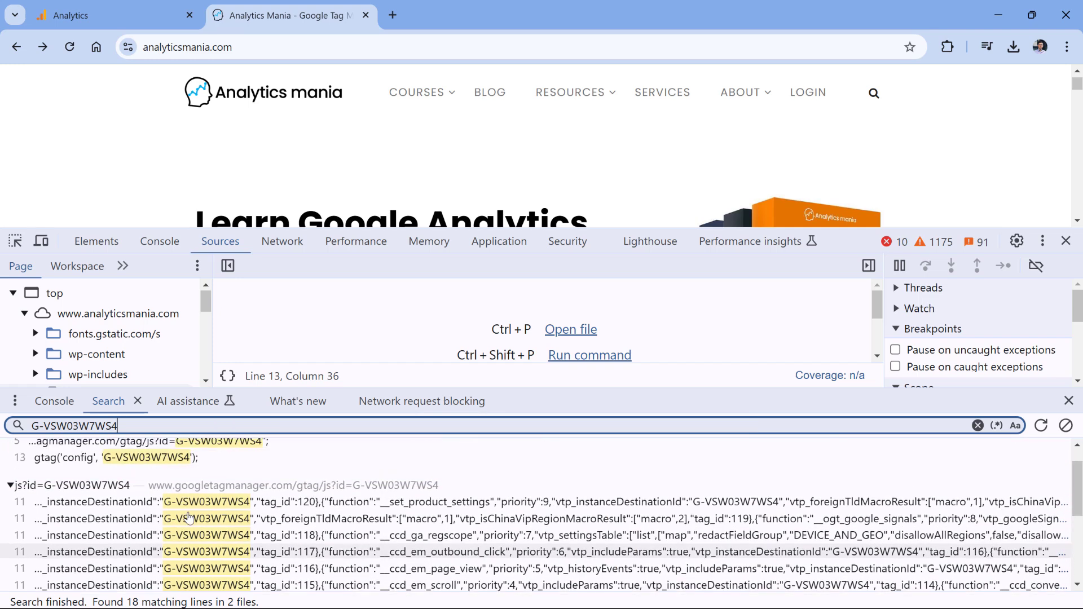
scroll(206, 535, "down", 1)
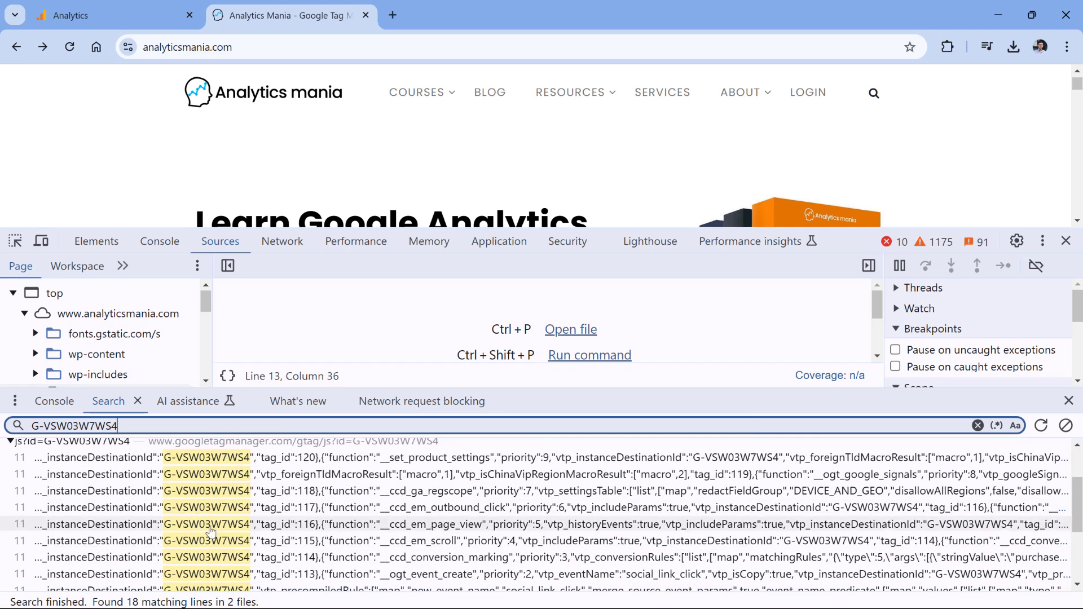
scroll(206, 531, "up", 1)
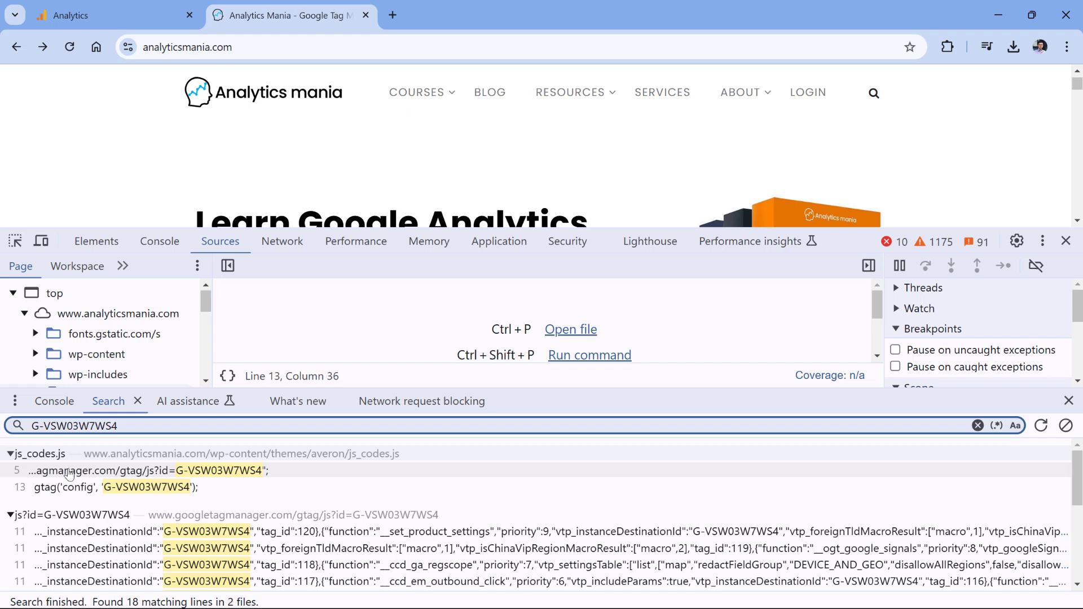
- Open js_codes.js at the matching line and enlarge the code view
left_click(70, 472)
left_click_drag(698, 397, 697, 535)
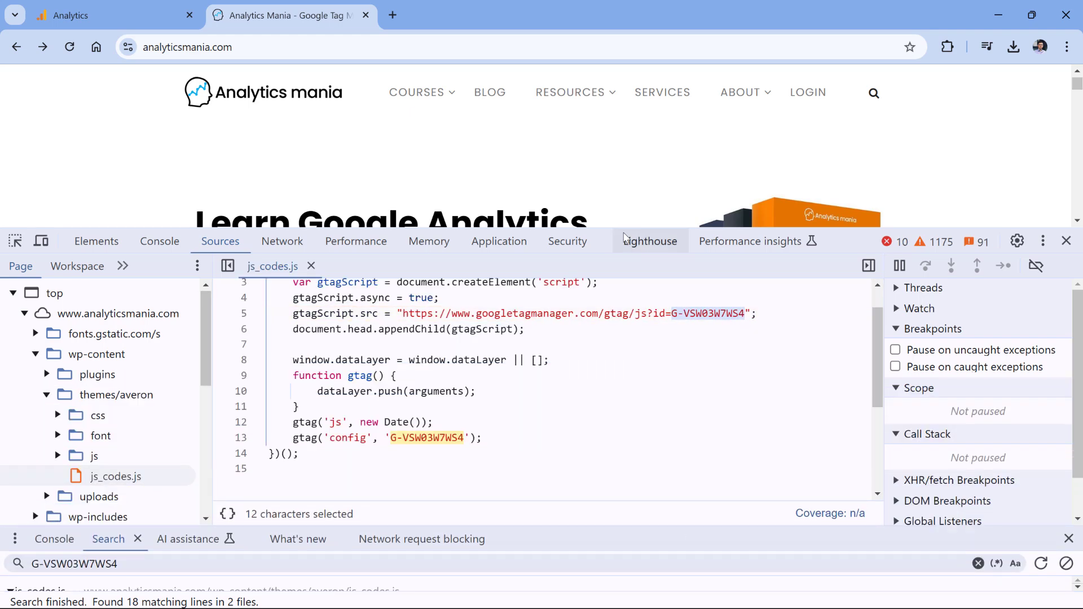
left_click_drag(623, 233, 605, 181)
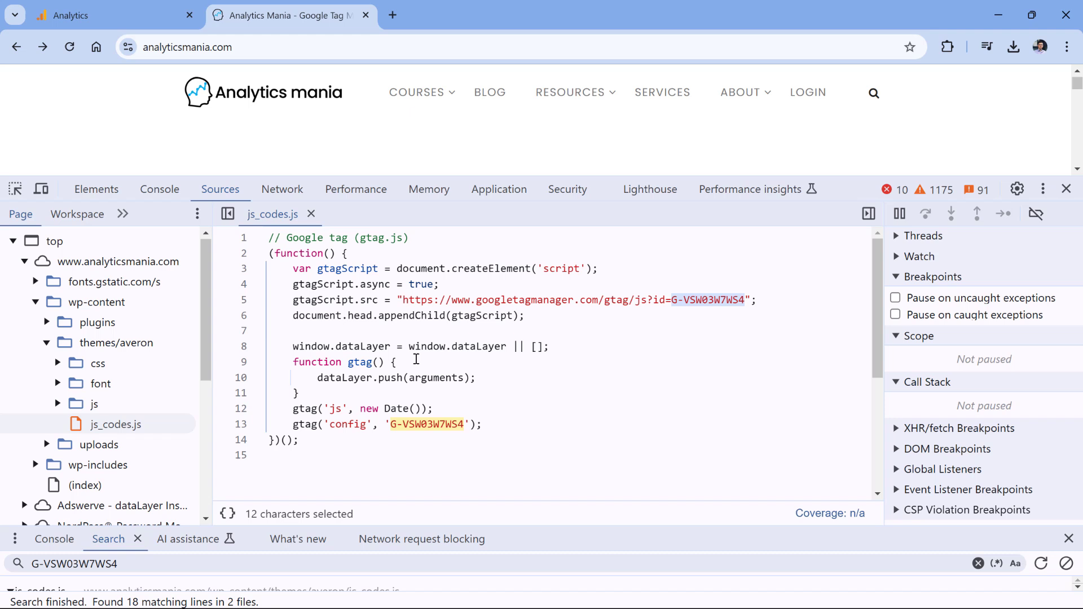
- Highlight the js_codes.js code, then just the lines that load the gtag script
left_click_drag(306, 447, 268, 237)
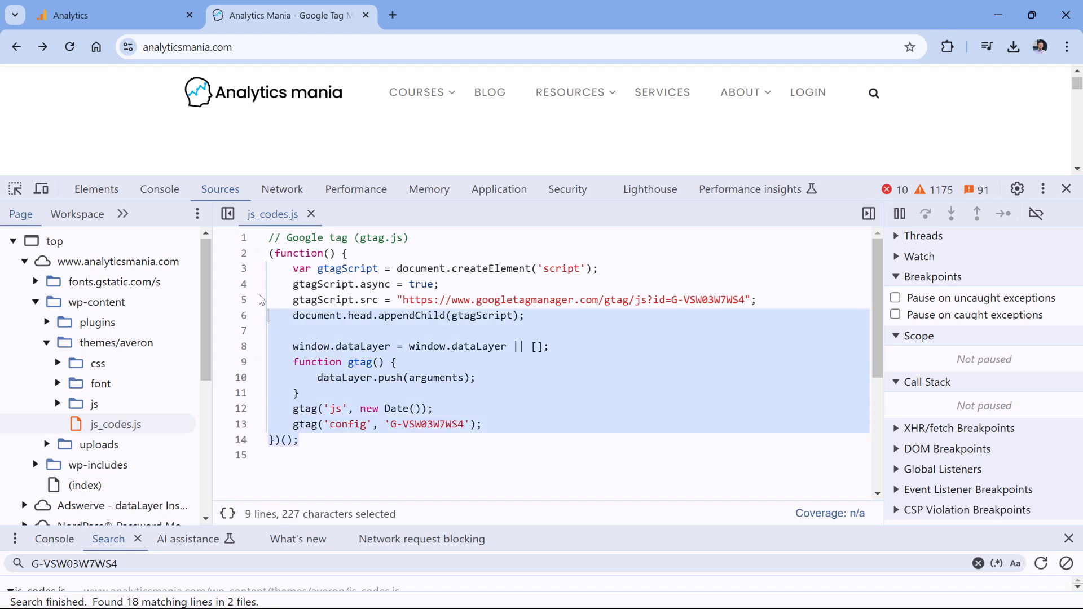
left_click(374, 336)
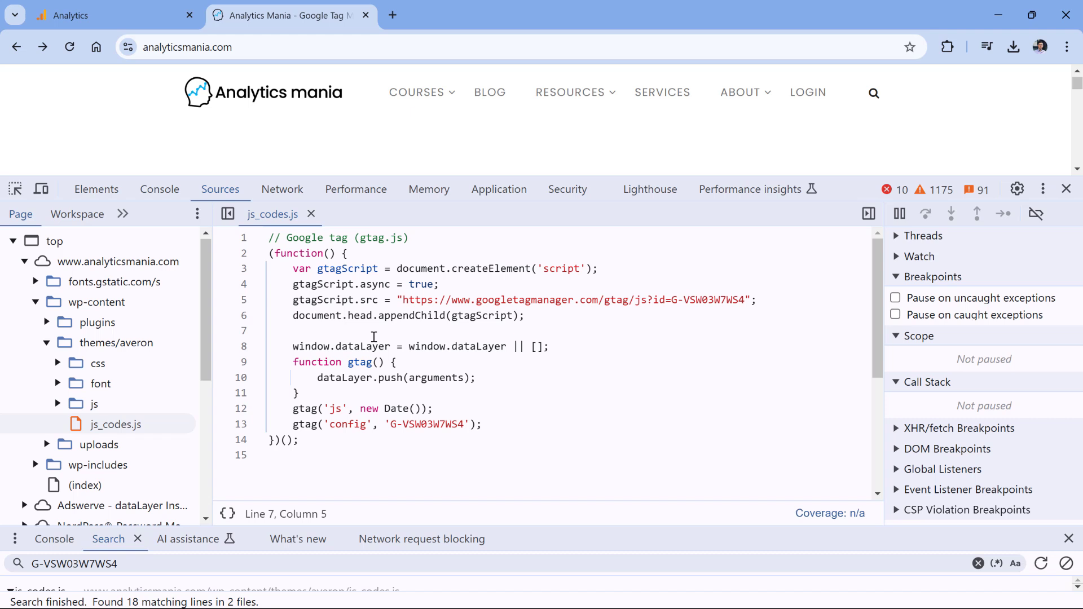
left_click_drag(551, 315, 268, 268)
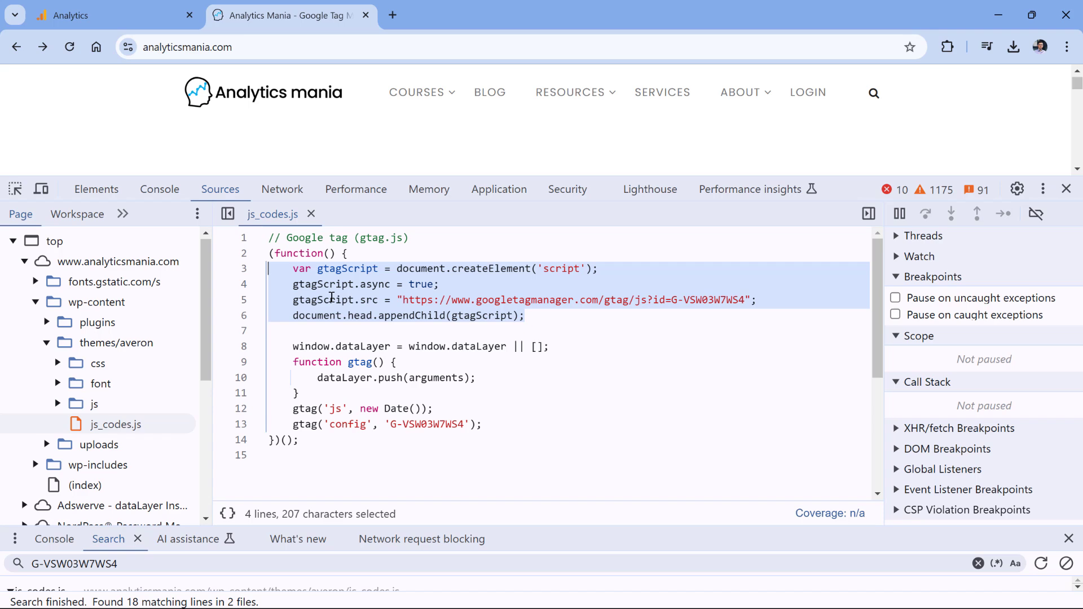
- Open the Google tag install instructions and compare the loader line with js_codes.js config lines
left_click(110, 18)
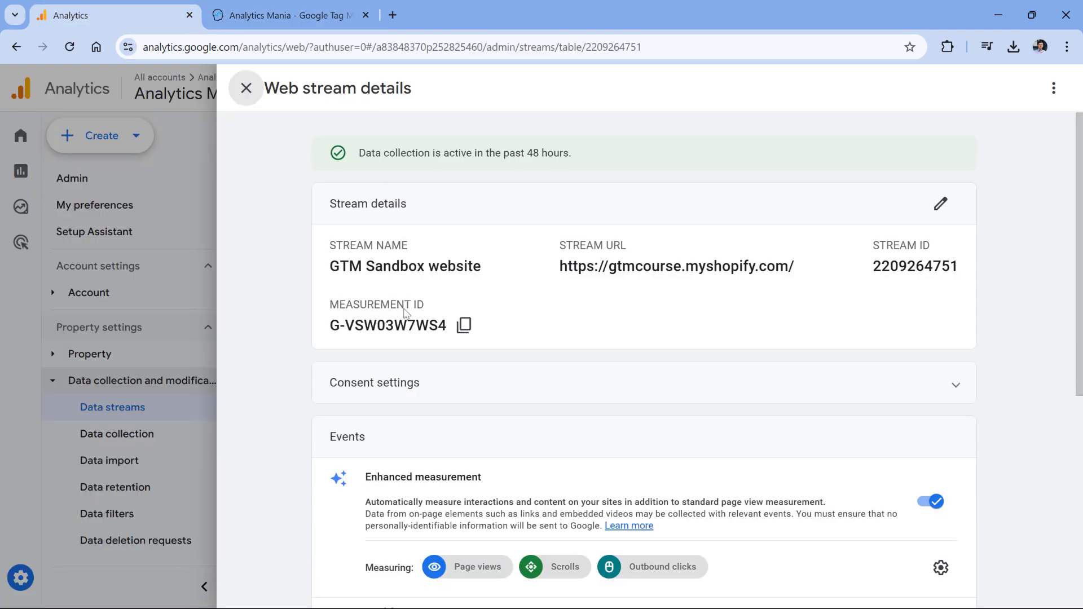
scroll(406, 313, "down", 5)
left_click(439, 567)
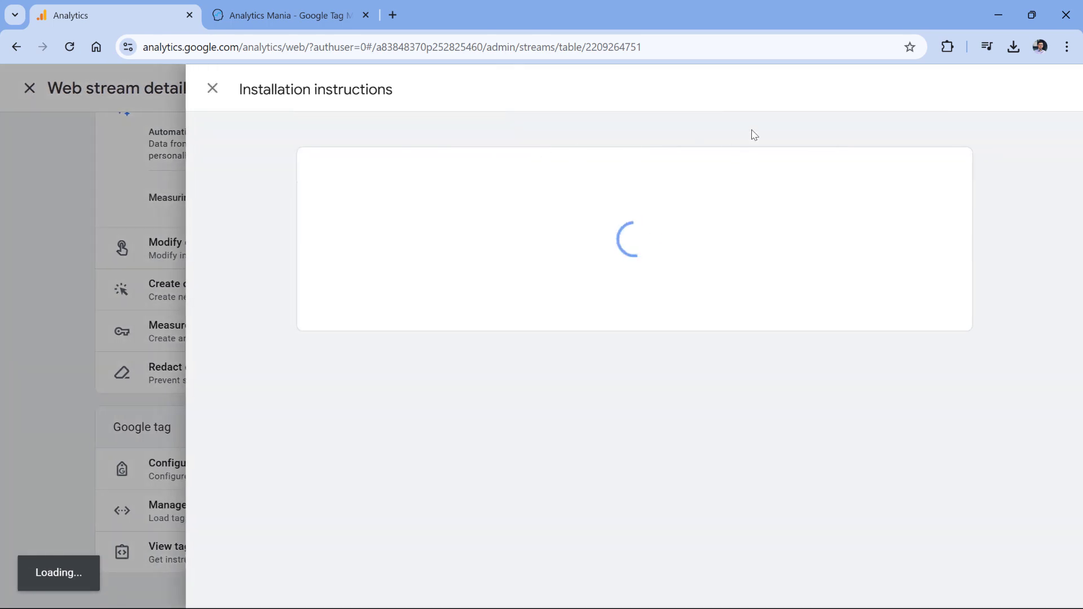
left_click_drag(324, 278, 760, 286)
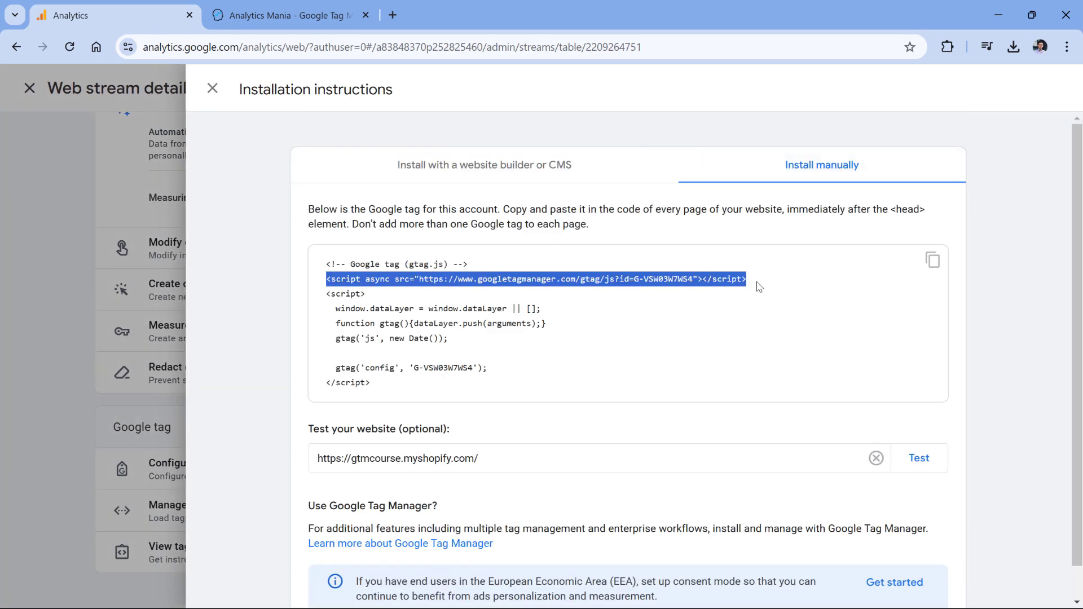
left_click(279, 15)
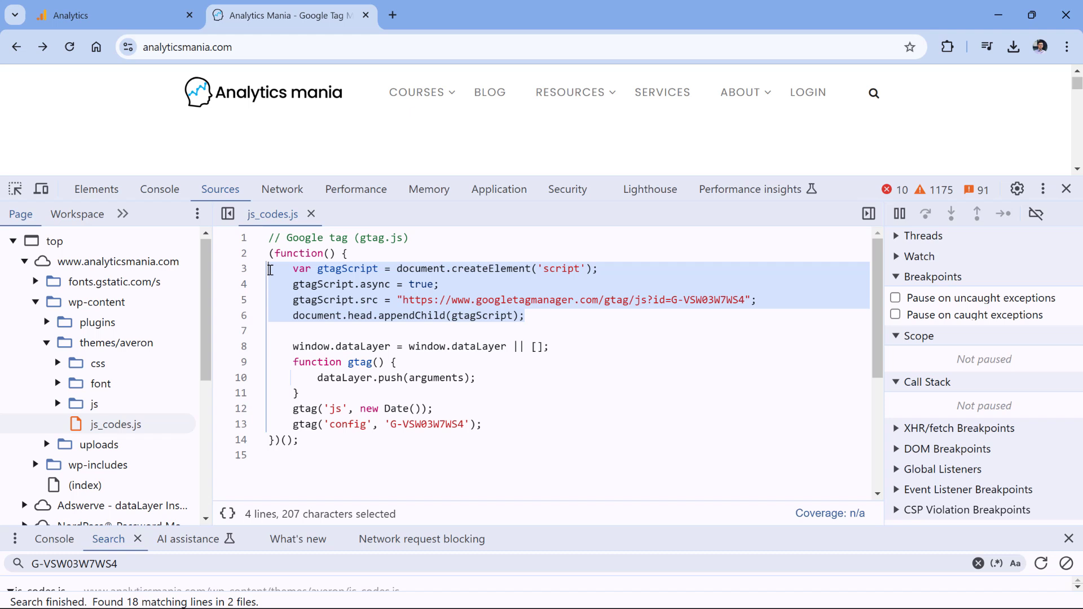
left_click_drag(281, 346, 558, 433)
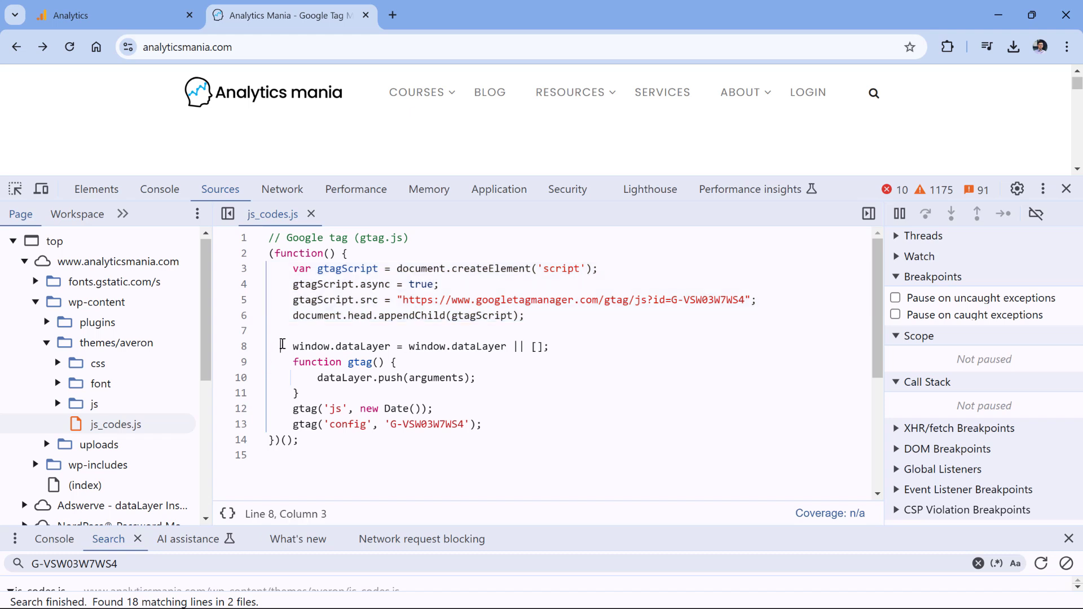
- Highlight the snippet's inline script block in Analytics and return to js_codes.js
left_click(110, 15)
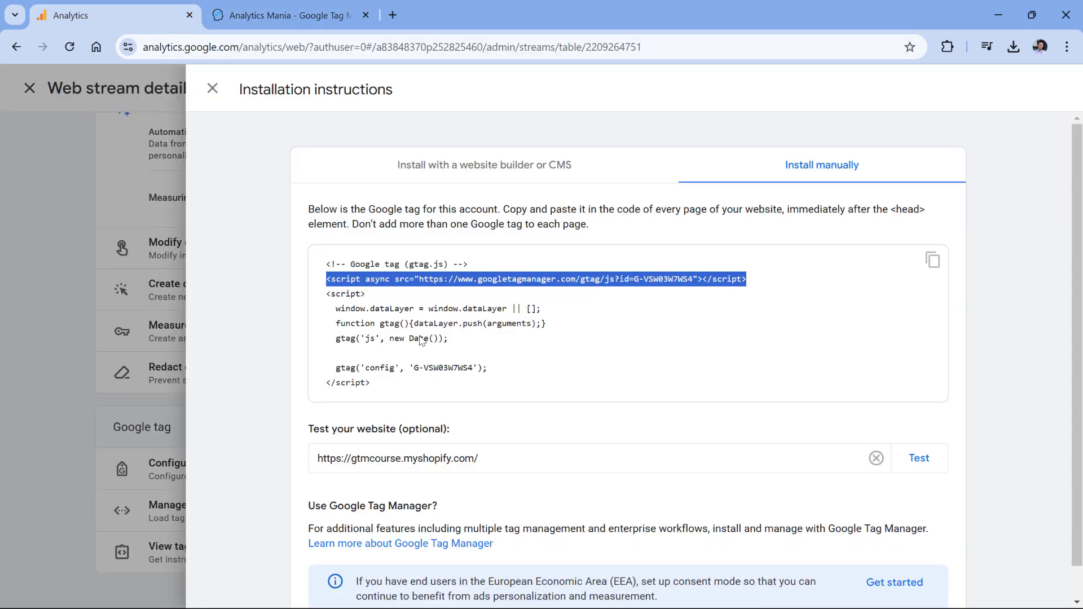
left_click_drag(506, 375, 318, 301)
left_click(389, 301)
left_click(279, 15)
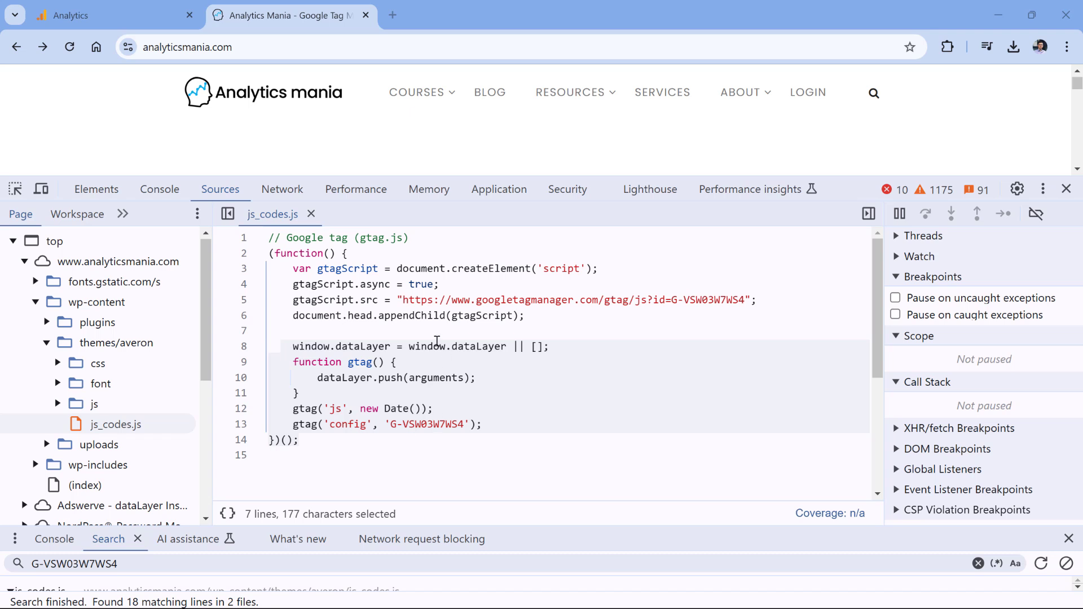
right_click(115, 424)
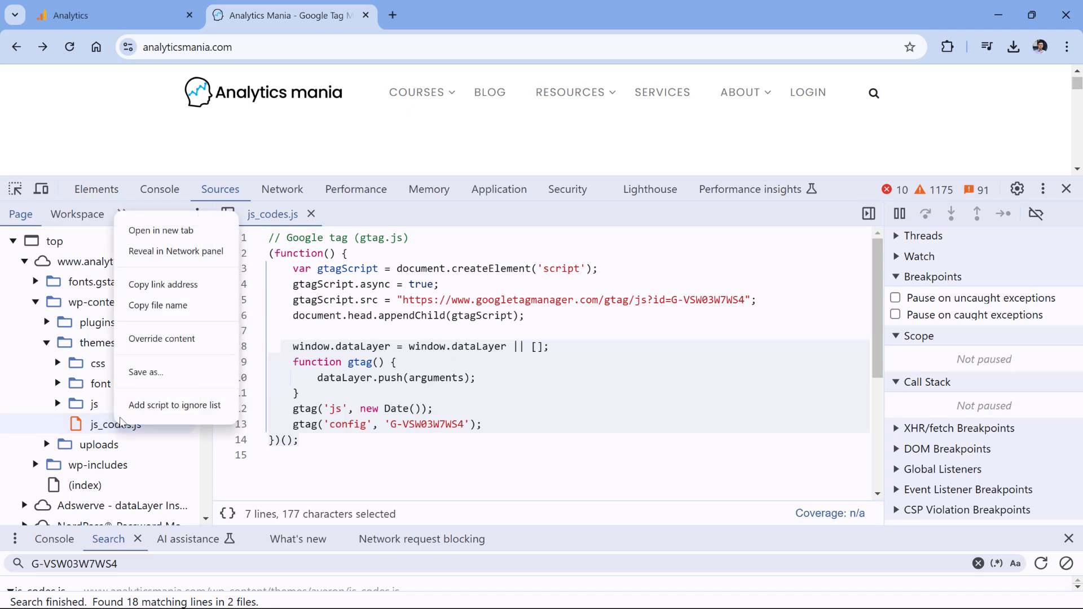
left_click(164, 285)
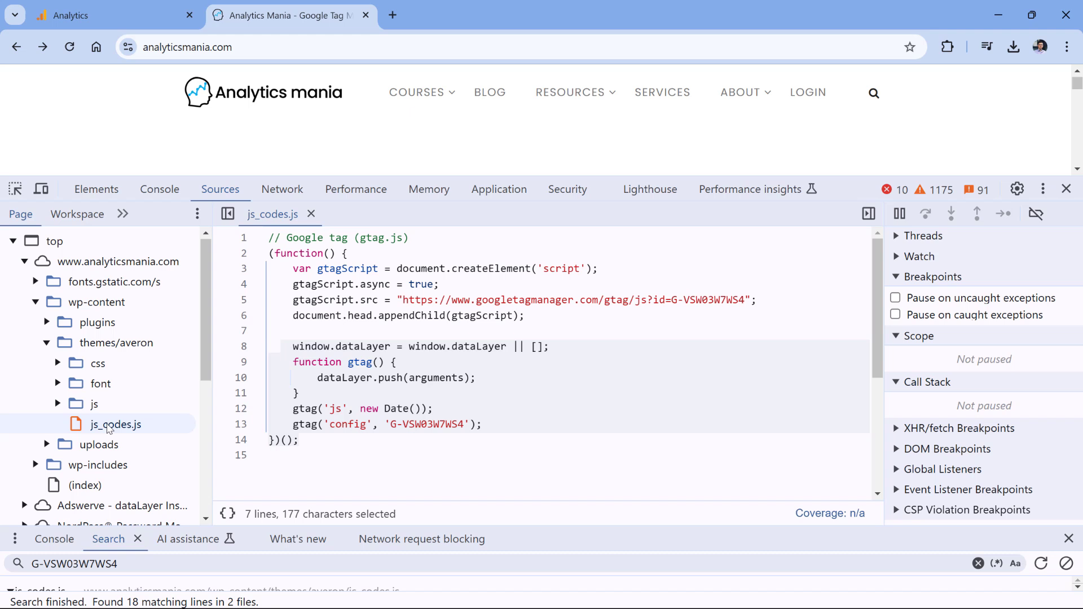
right_click(116, 423)
left_click(167, 286)
- Load the js_codes.js URL in a new tab and highlight its plain gtag code
left_click(393, 16)
type("https://www.analyticsmania.com/wp-content/themes/averon/js_codes.js")
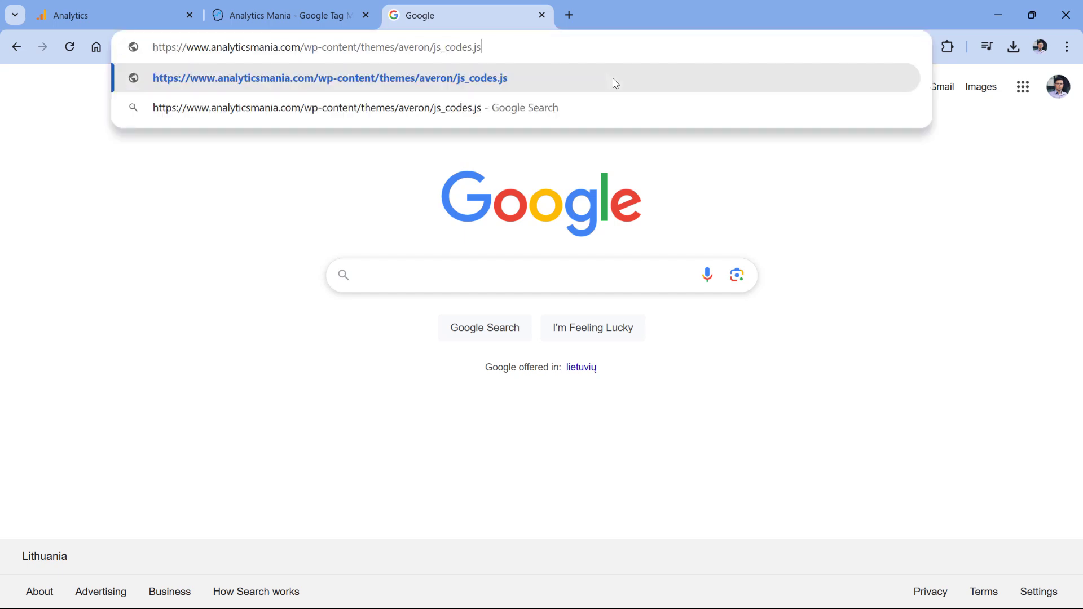
key("Return")
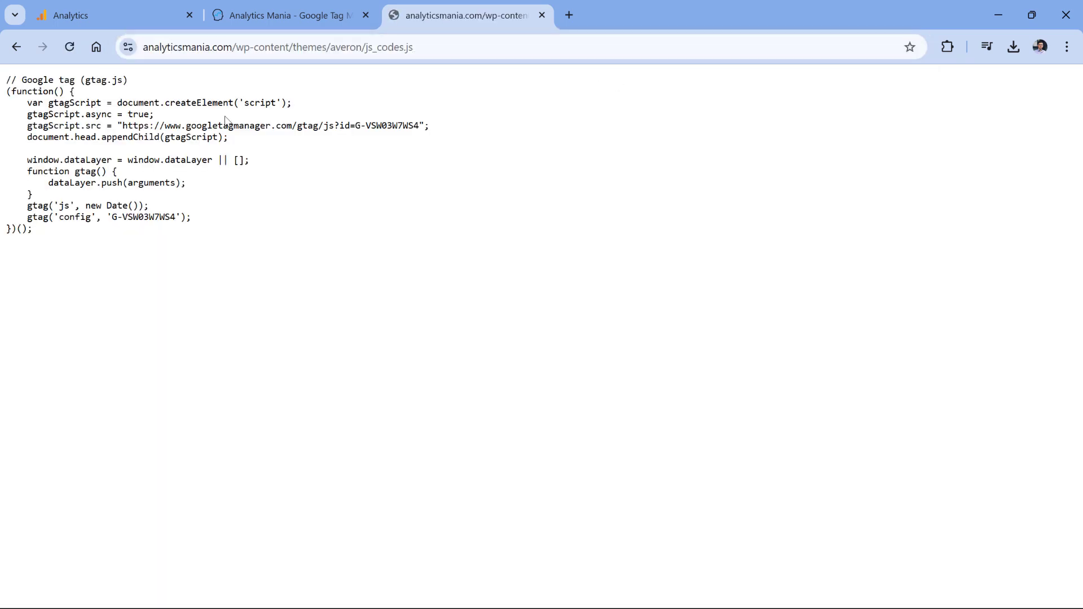
mouse_move(51, 245)
left_mouse_down()
mouse_move(7, 149)
mouse_move(5, 77)
left_mouse_up()
left_click(254, 103)
- Highlight the js_codes.js file name in the address, then return to the homepage and close DevTools
left_click(371, 49)
double_click(440, 48)
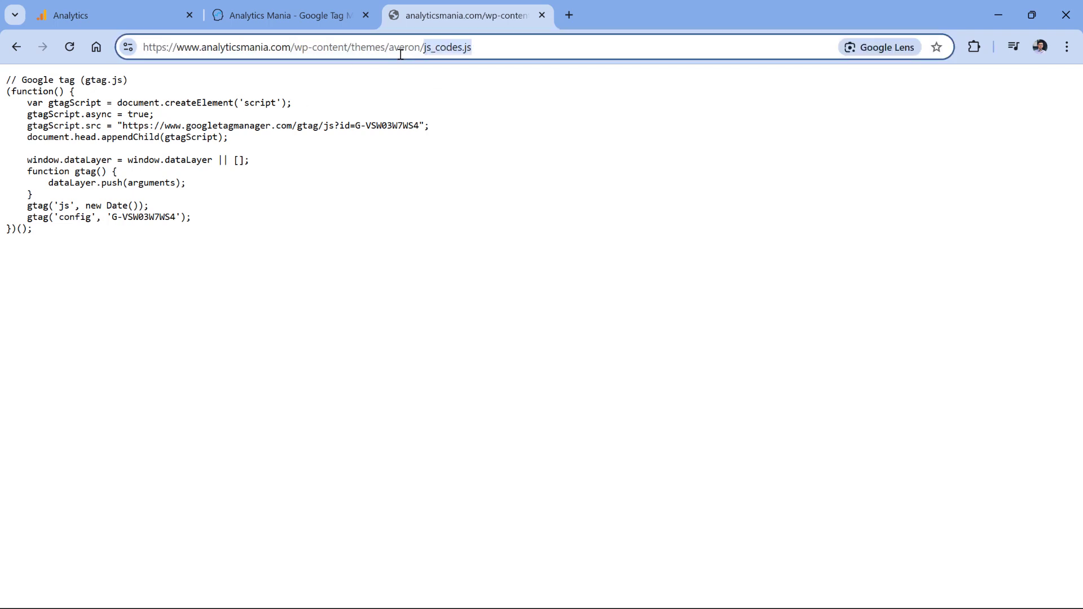
left_click(280, 16)
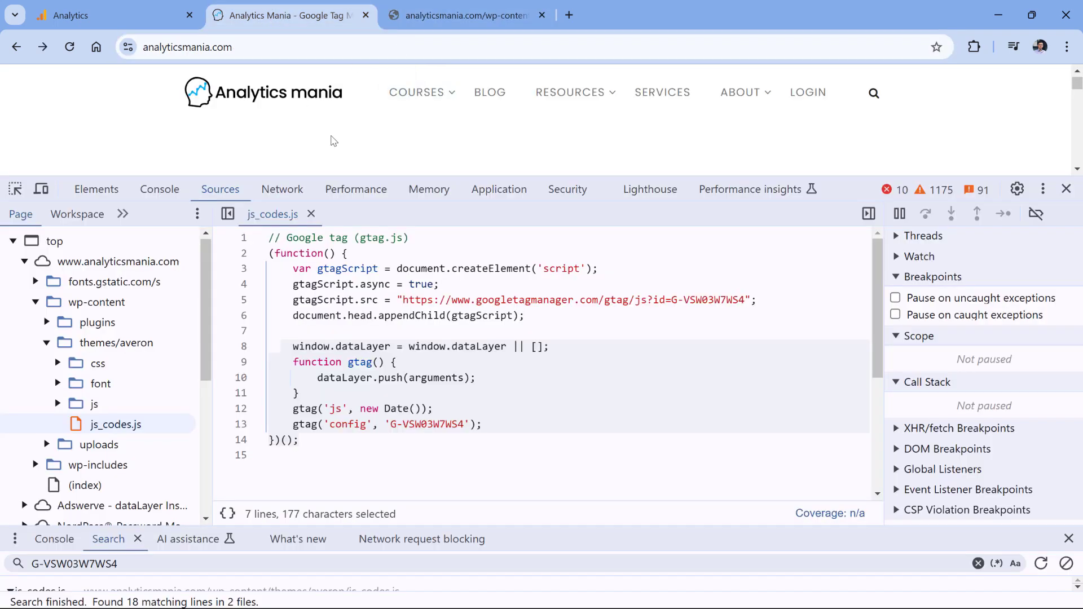
left_click(1064, 189)
- Search the homepage source for js_codes and highlight the script tag loading js_codes.js
right_click(290, 156)
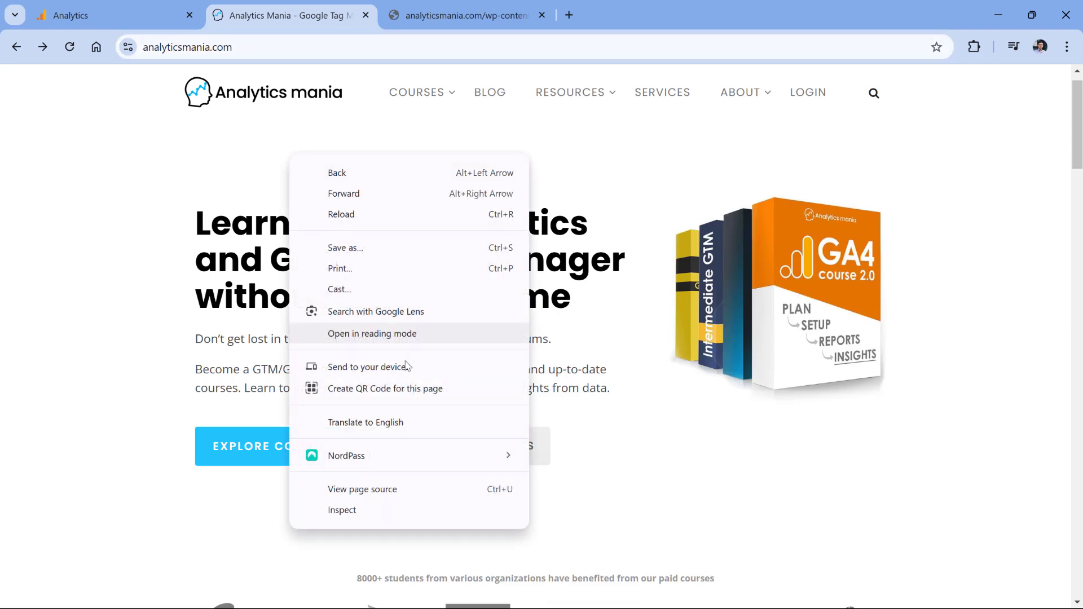
left_click(363, 489)
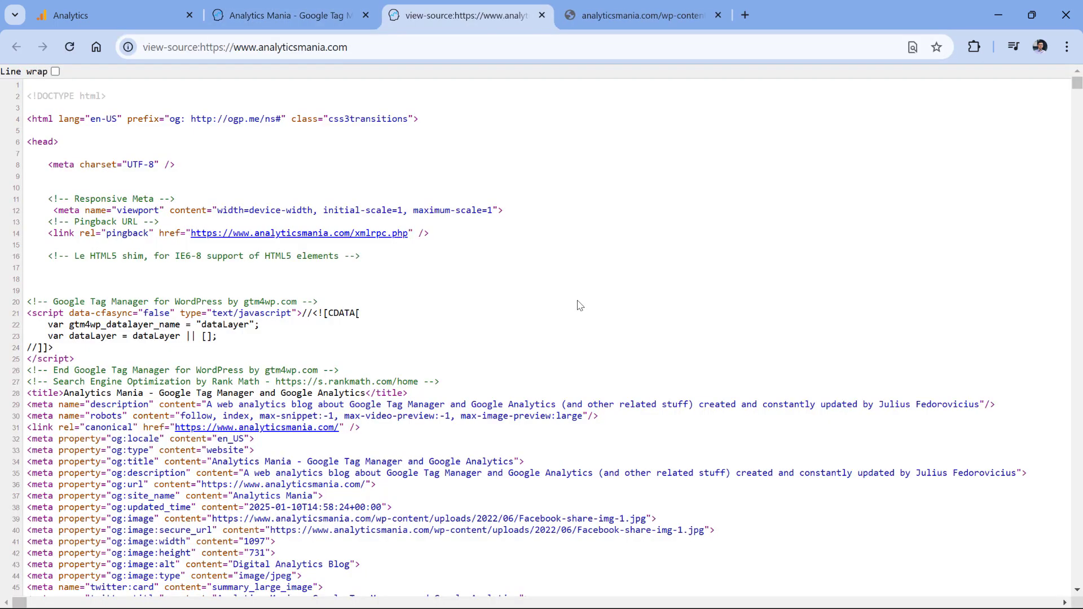
key("ctrl+f")
type("js_codes")
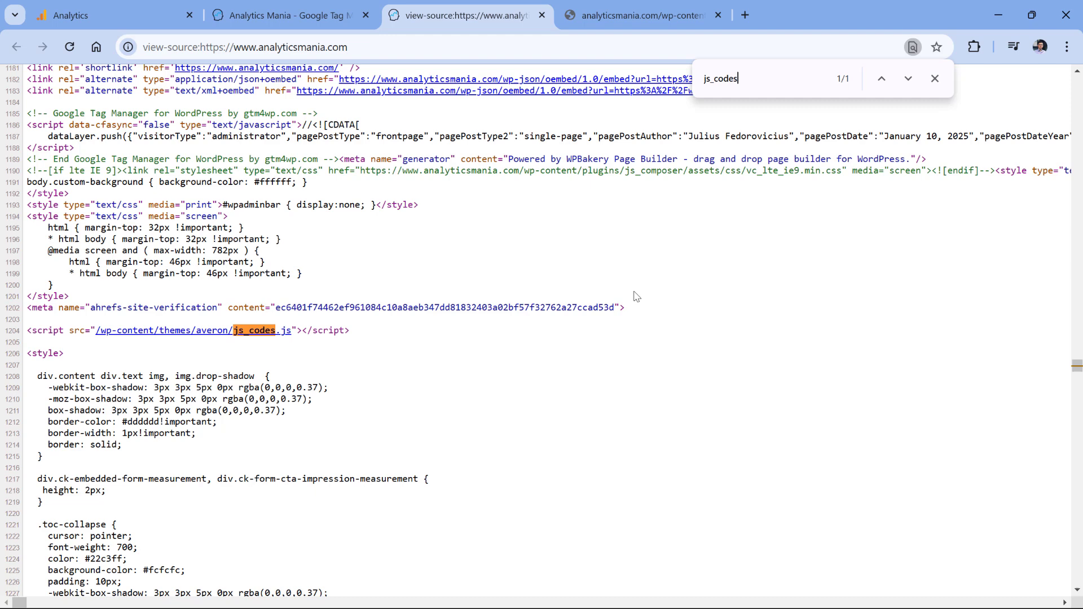
left_click_drag(349, 330, 27, 331)
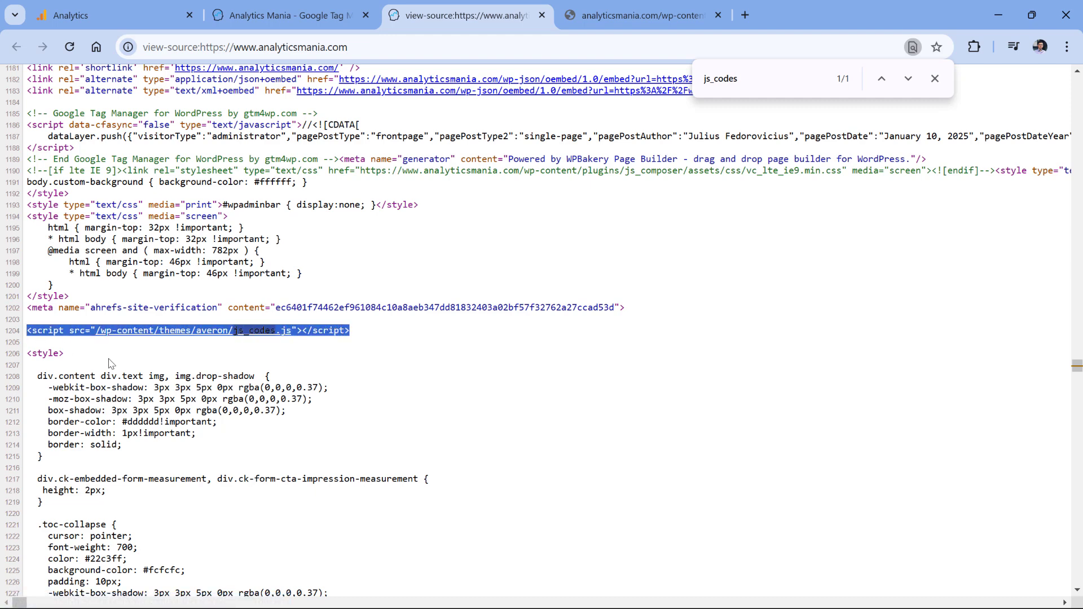
scroll(236, 429, "down", 1)
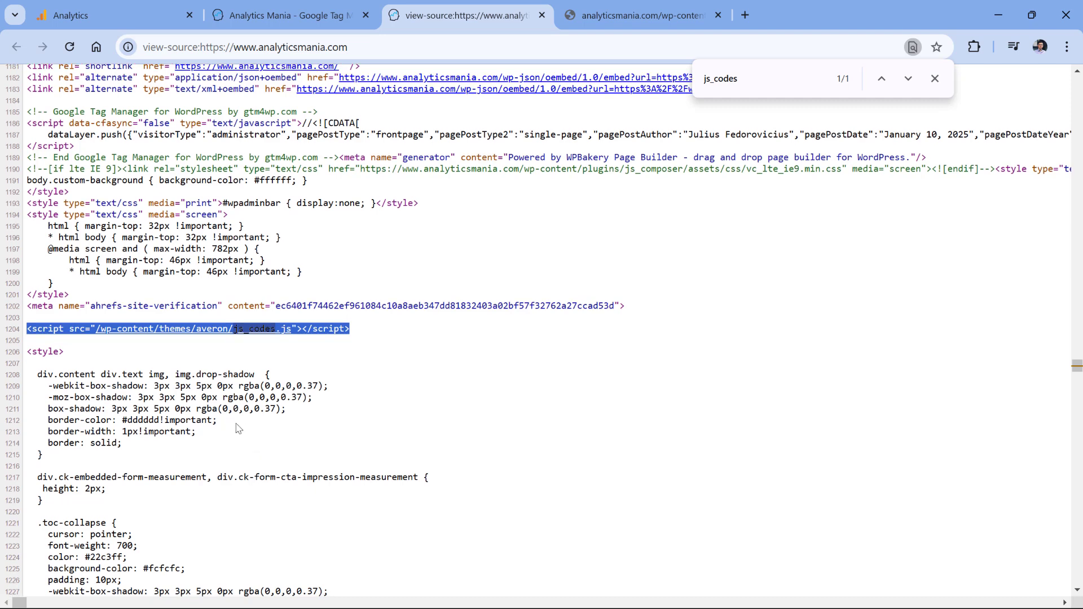
scroll(237, 429, "down", 2)
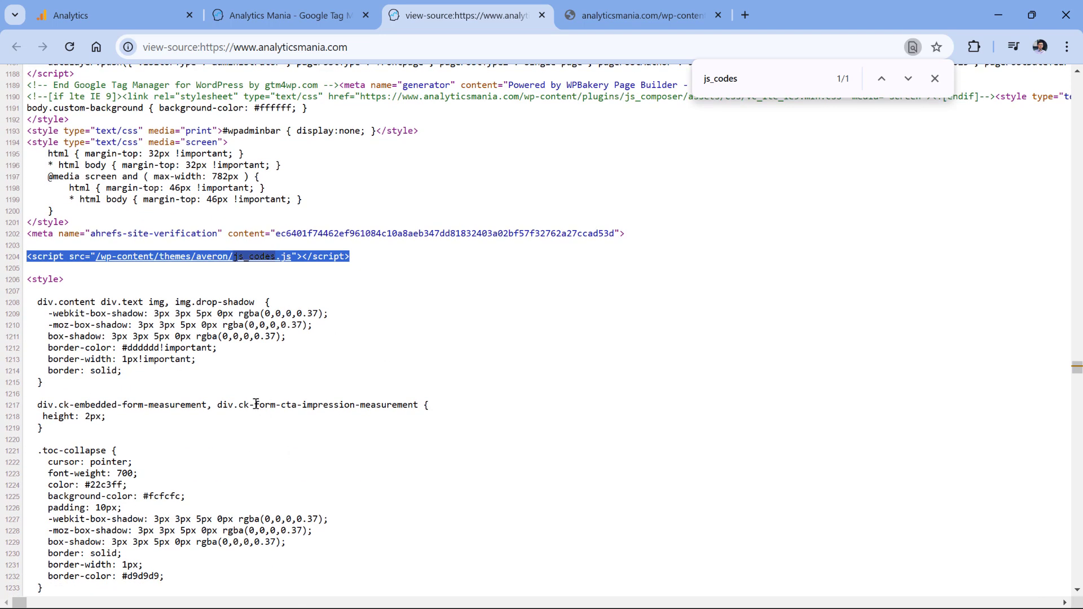
- Re-highlight the script tag on line 1204 and return to the homepage tab
left_click(214, 273)
left_click_drag(350, 256, 27, 258)
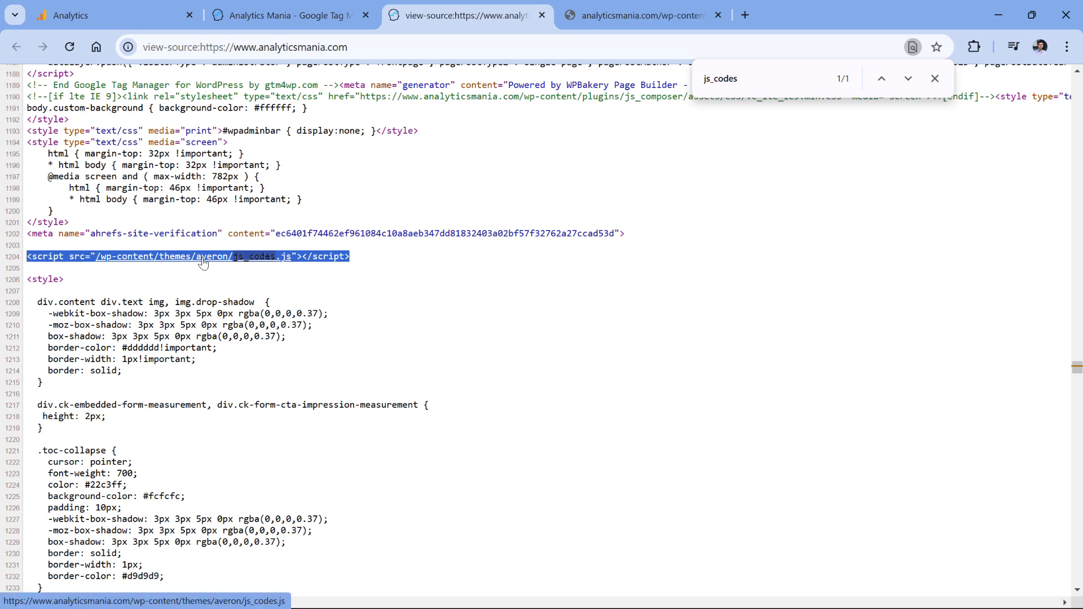
key("ctrl+shift+Tab")
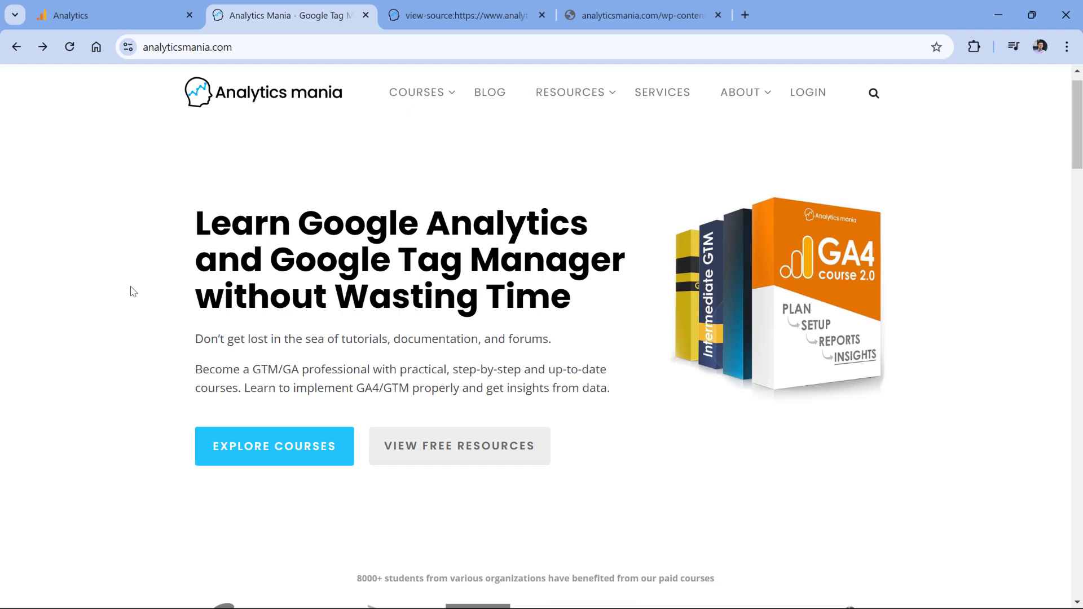
- Reopen DevTools on js_codes.js and pretty-print its gtag code into separate lines
key("F12")
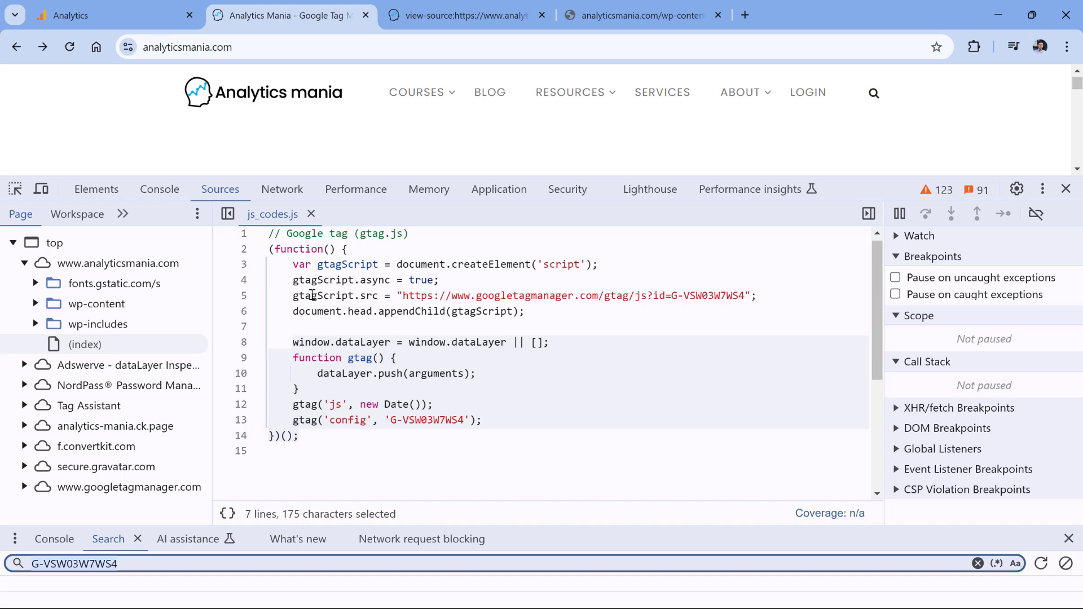
scroll(320, 349, "up", 1)
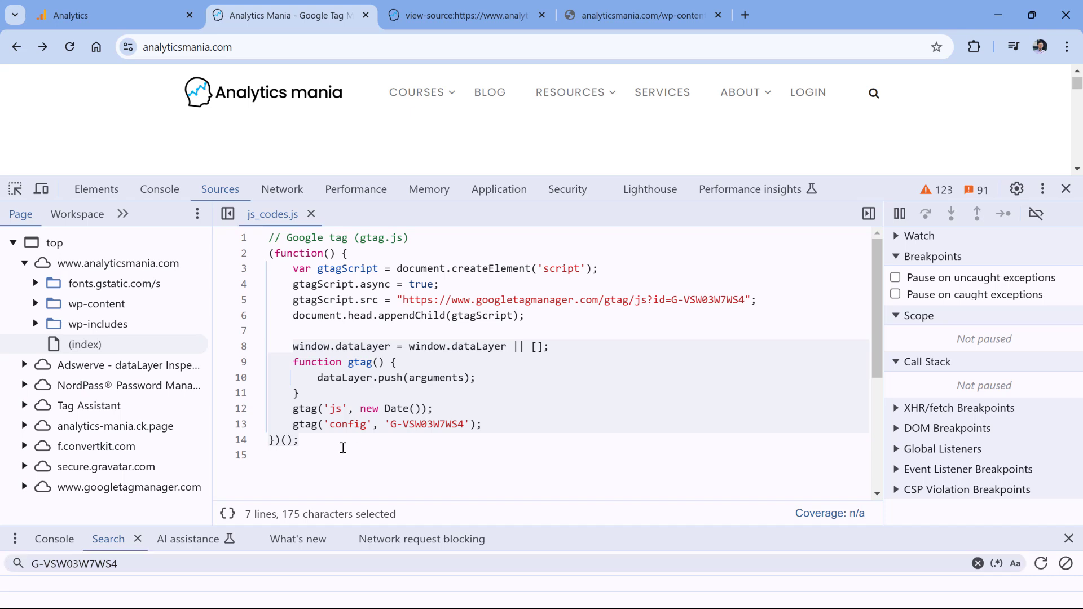
left_click_drag(361, 448, 269, 238)
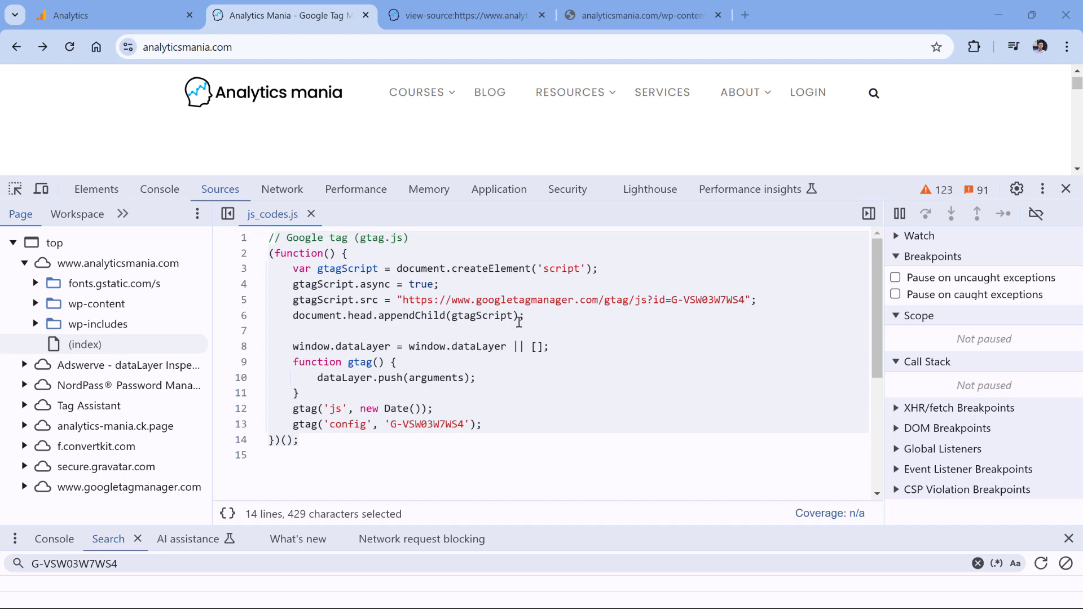
left_click(228, 514)
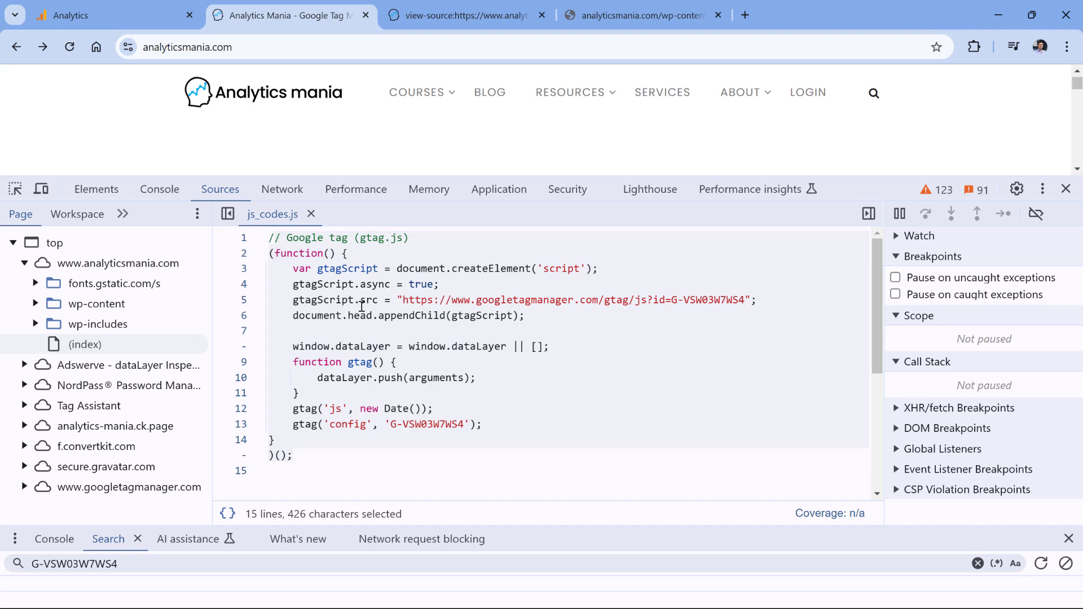